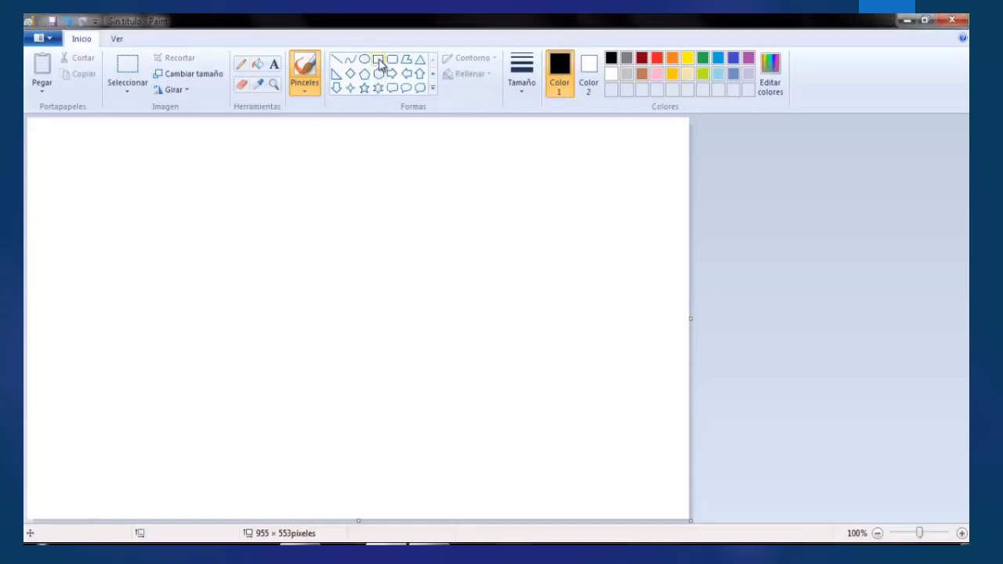
Draw the house outline: a rectangular body about 520 × 286 pixels and a trapezoidal polygon roof about 634 × 104 pixels on top of it.
{"action": "left_click", "coordinate": [379, 61]}
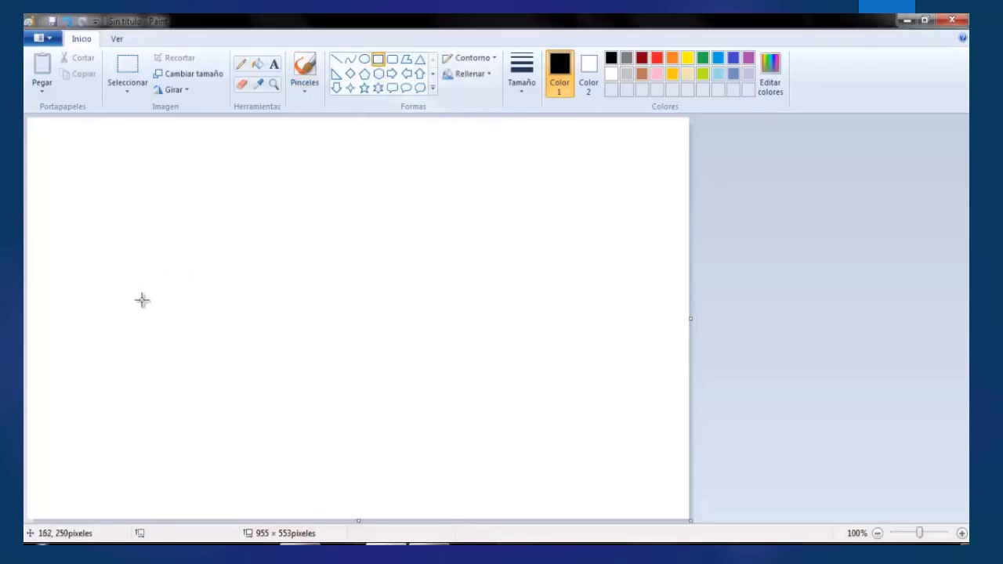
{"action": "left_click_drag", "start_coordinate": [119, 274], "coordinate": [481, 482]}
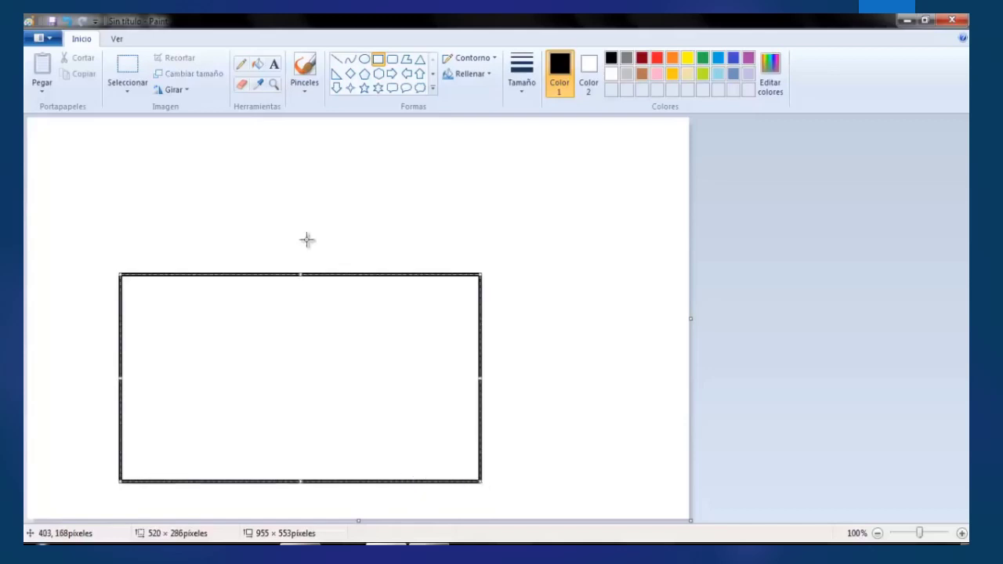
{"action": "left_click", "coordinate": [405, 62]}
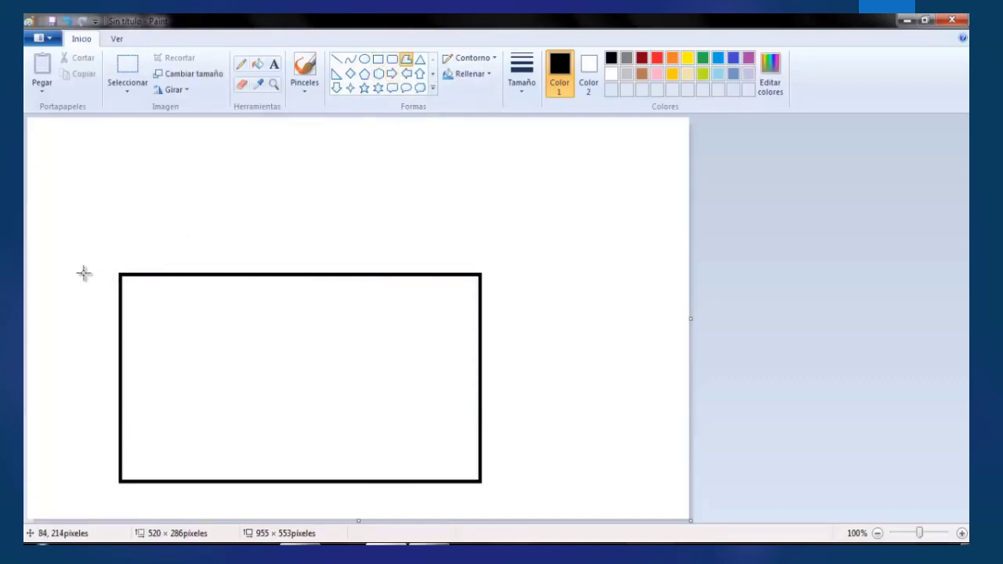
{"action": "left_click_drag", "start_coordinate": [75, 272], "coordinate": [516, 273]}
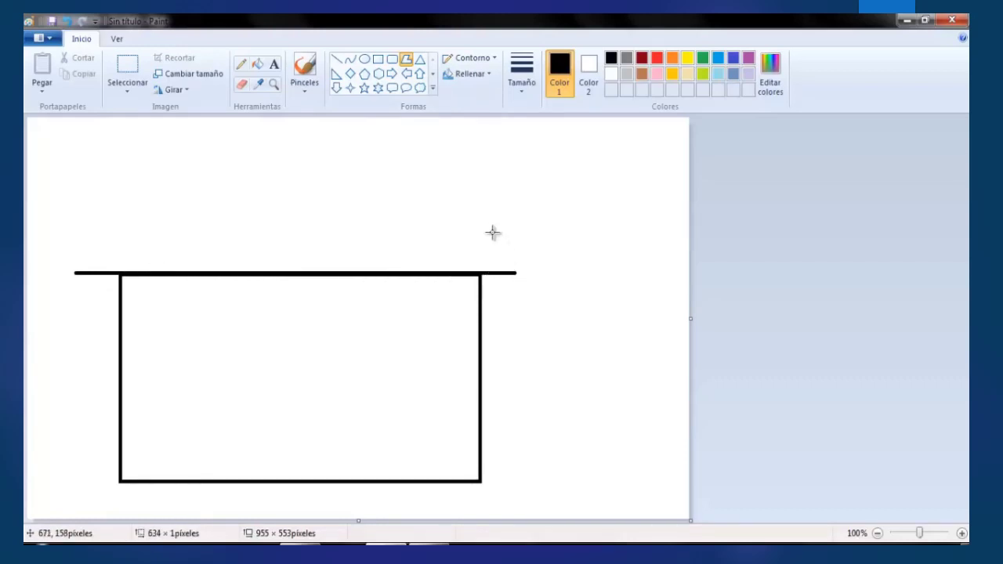
{"action": "left_click", "coordinate": [469, 202]}
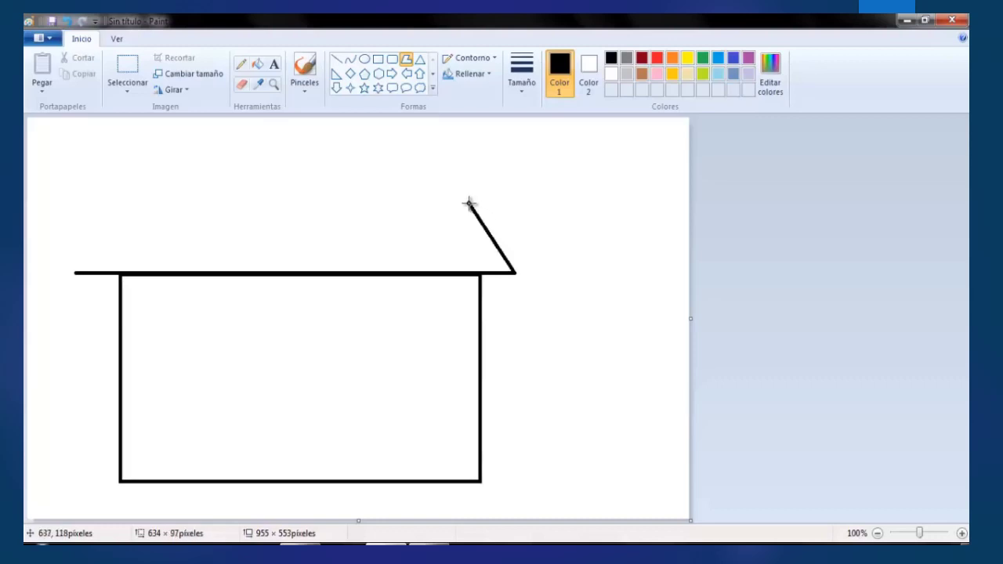
{"action": "left_click_drag", "start_coordinate": [469, 203], "coordinate": [463, 198]}
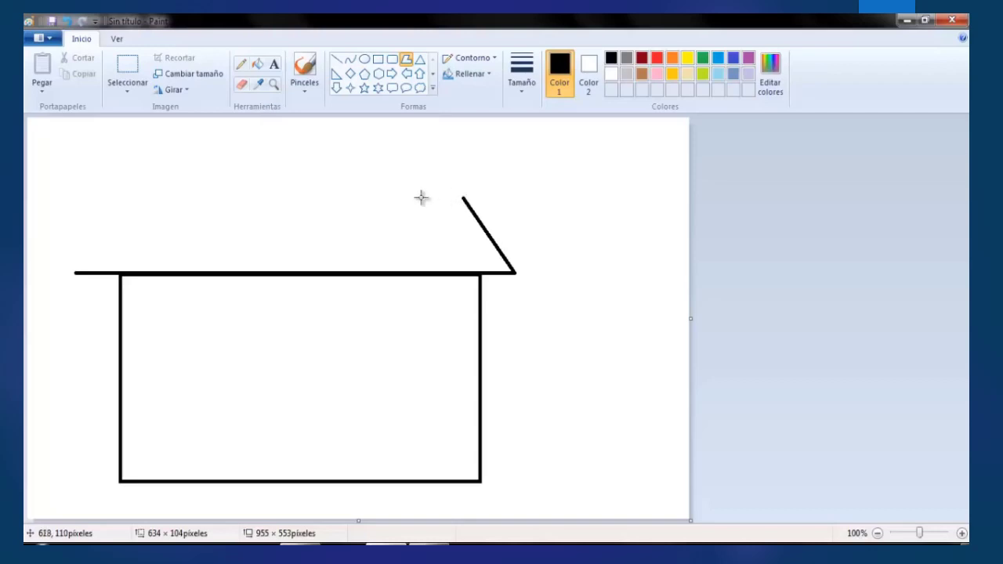
{"action": "left_click", "coordinate": [141, 197]}
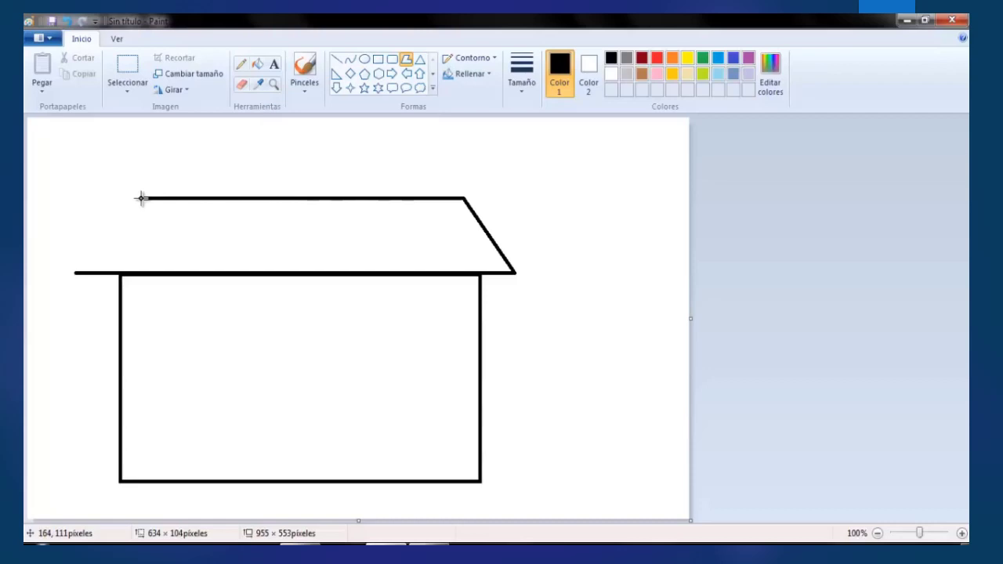
{"action": "left_click", "coordinate": [76, 273]}
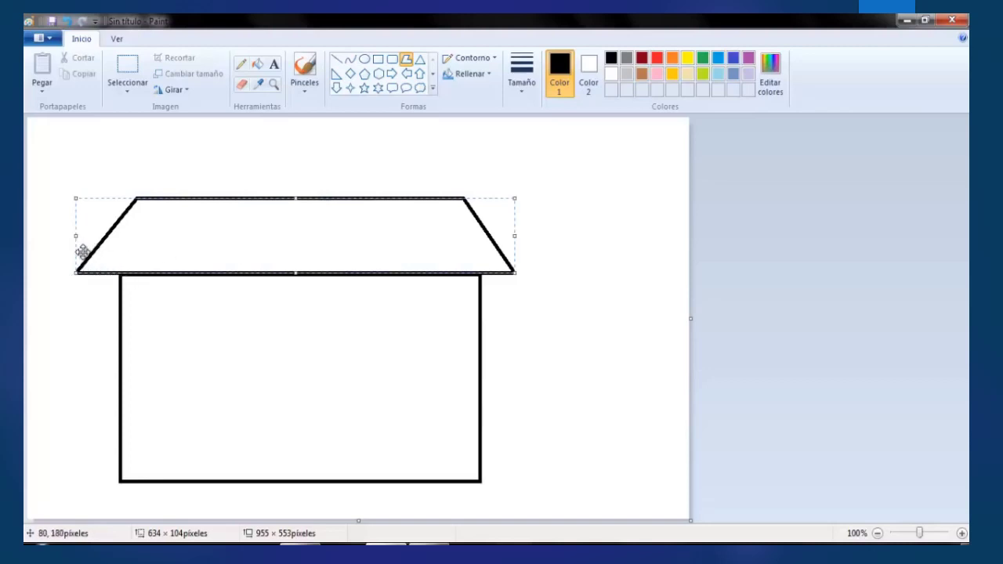
{"action": "left_click", "coordinate": [195, 300]}
Draw five evenly spaced, perfectly horizontal straight lines across the roof from one sloping edge to the other.
{"action": "left_click", "coordinate": [336, 61]}
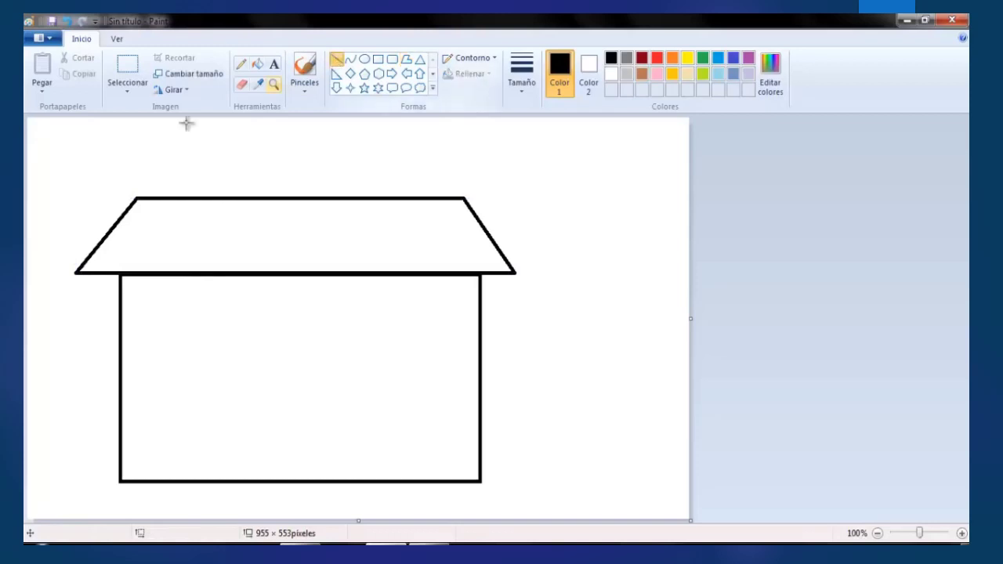
{"action": "left_click_drag", "start_coordinate": [127, 209], "coordinate": [470, 209]}
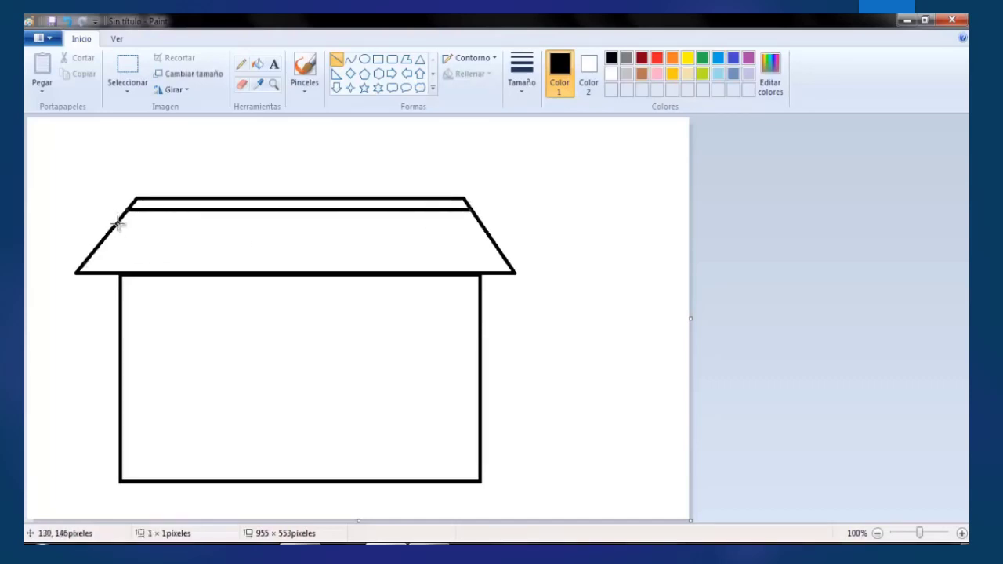
{"action": "left_click_drag", "start_coordinate": [118, 223], "coordinate": [477, 233]}
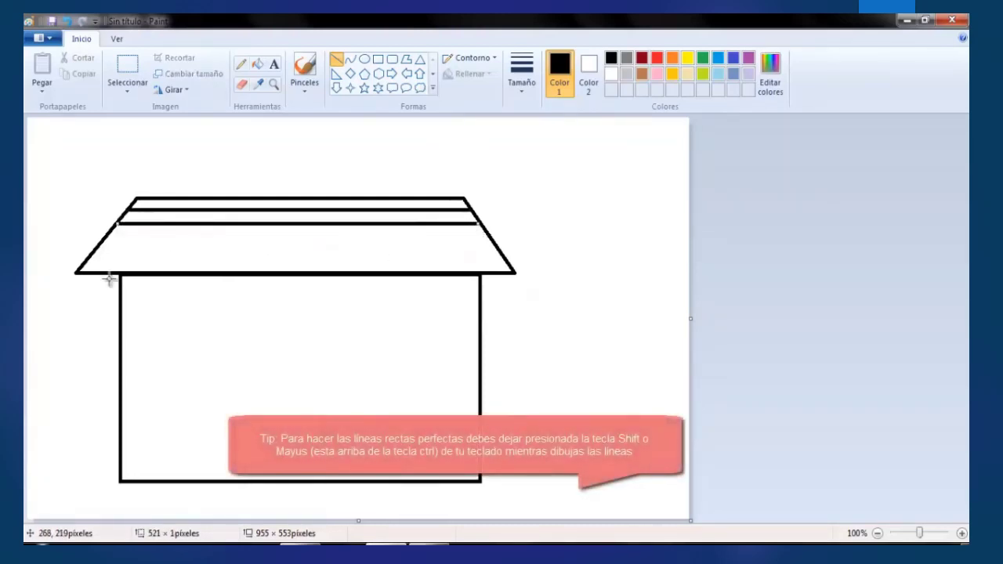
{"action": "left_click", "coordinate": [103, 236]}
{"action": "left_click_drag", "start_coordinate": [103, 237], "coordinate": [490, 243]}
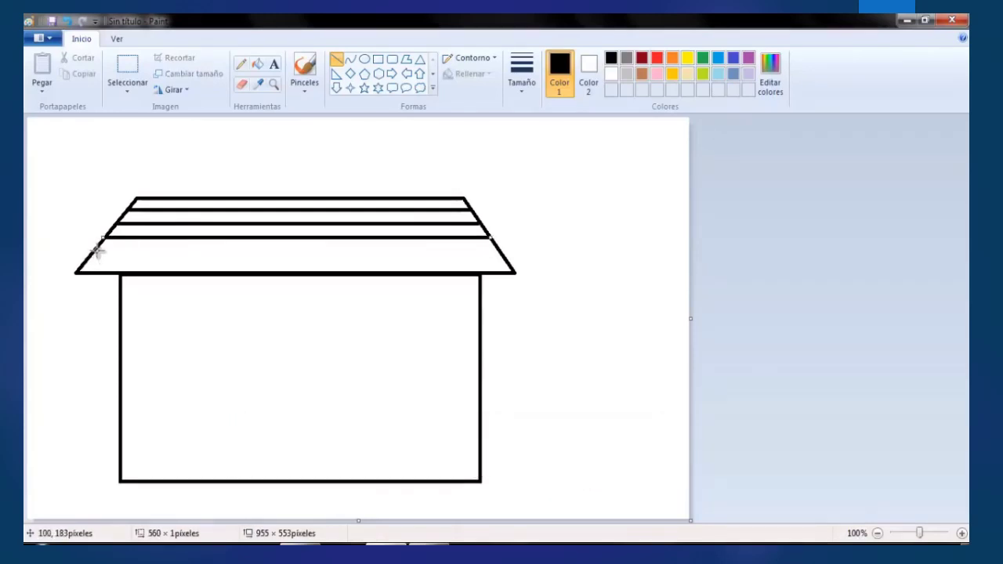
{"action": "left_click_drag", "start_coordinate": [96, 250], "coordinate": [497, 252]}
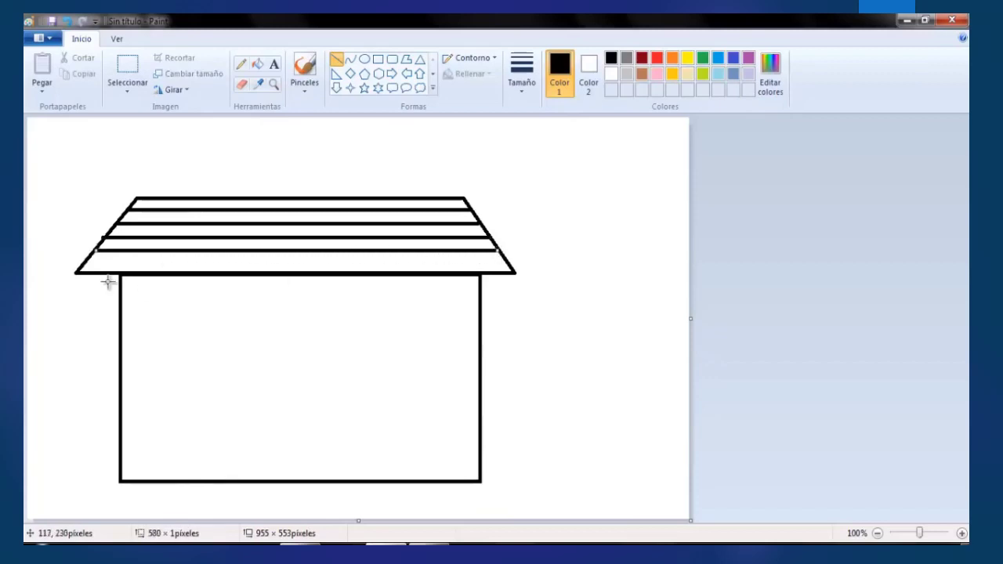
{"action": "left_click_drag", "start_coordinate": [84, 263], "coordinate": [505, 263]}
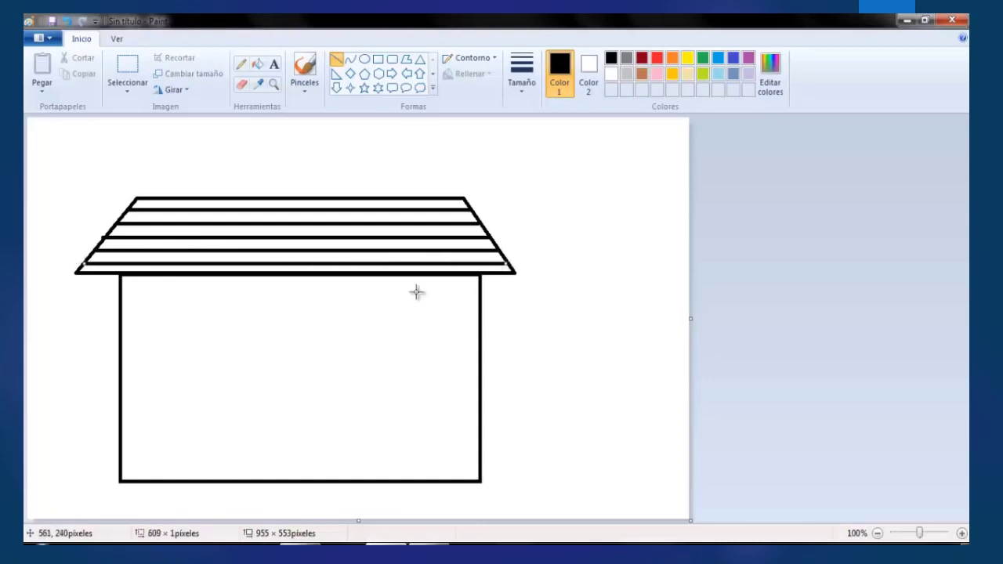
Draw two stacked entrance steps centred on the house's base, about 130 × 28 pixels for the lower and 106 × 32 pixels for the upper.
{"action": "left_click", "coordinate": [379, 60]}
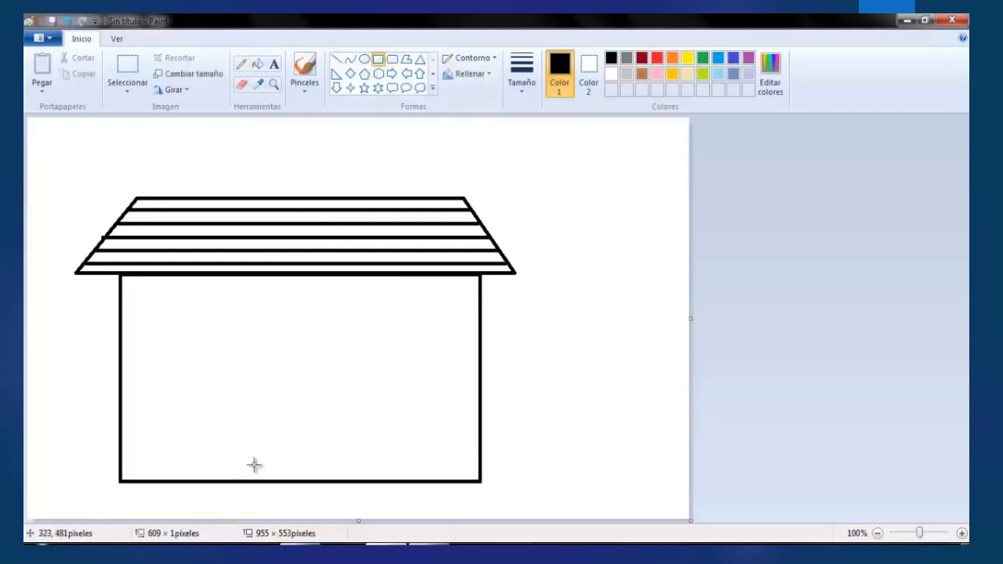
{"action": "left_click_drag", "start_coordinate": [254, 462], "coordinate": [343, 482]}
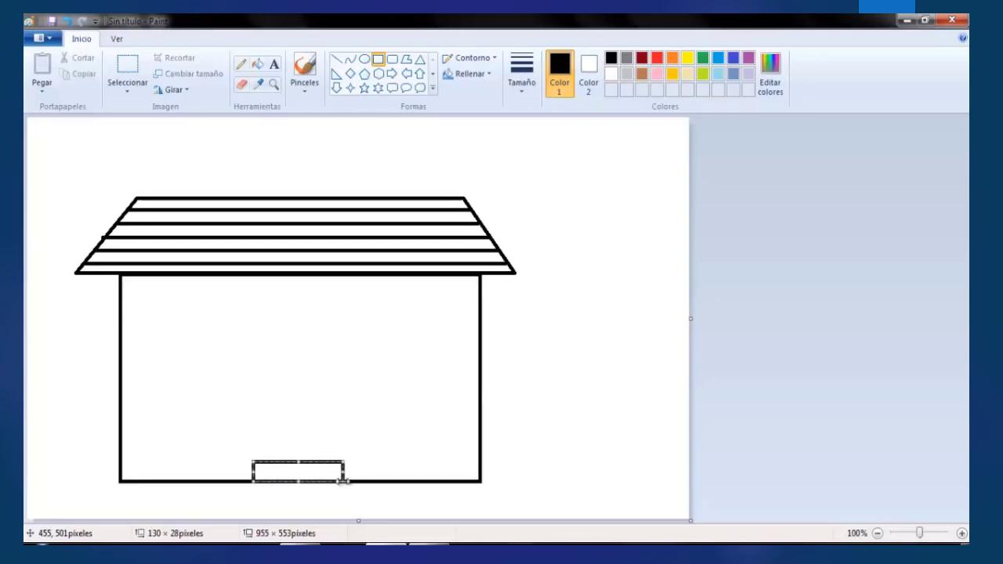
{"action": "left_click", "coordinate": [264, 443]}
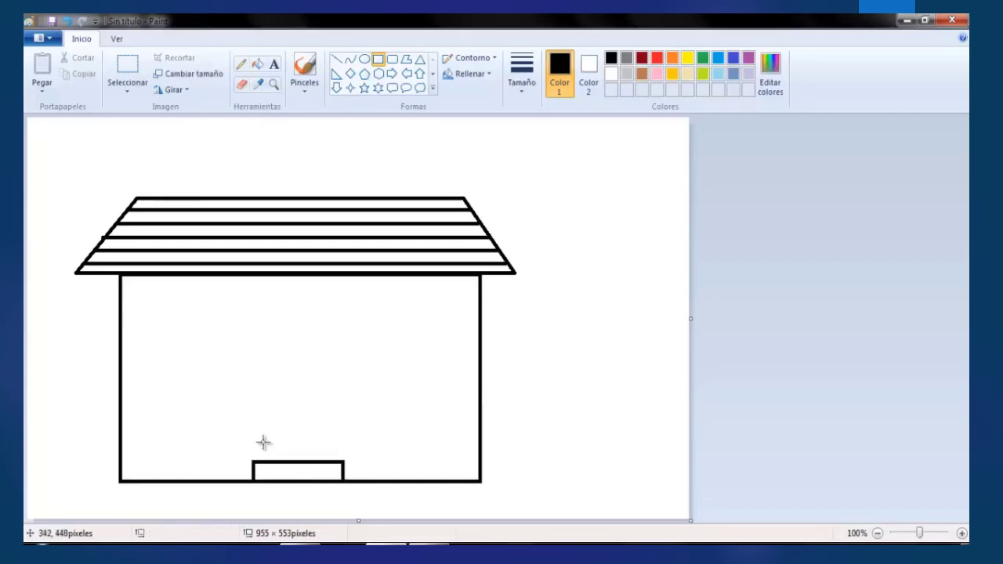
{"action": "left_click_drag", "start_coordinate": [260, 438], "coordinate": [333, 463]}
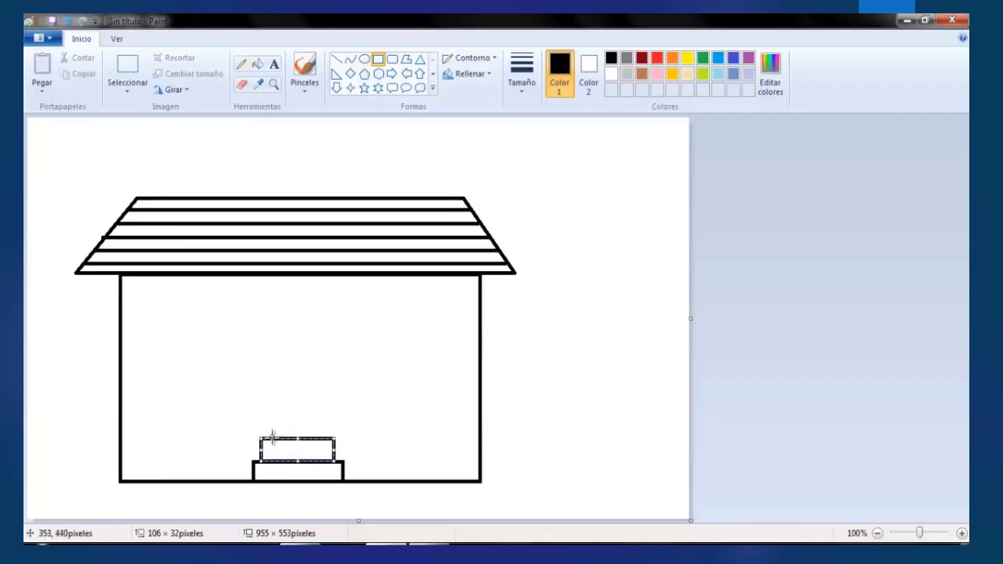
{"action": "left_click", "coordinate": [279, 410]}
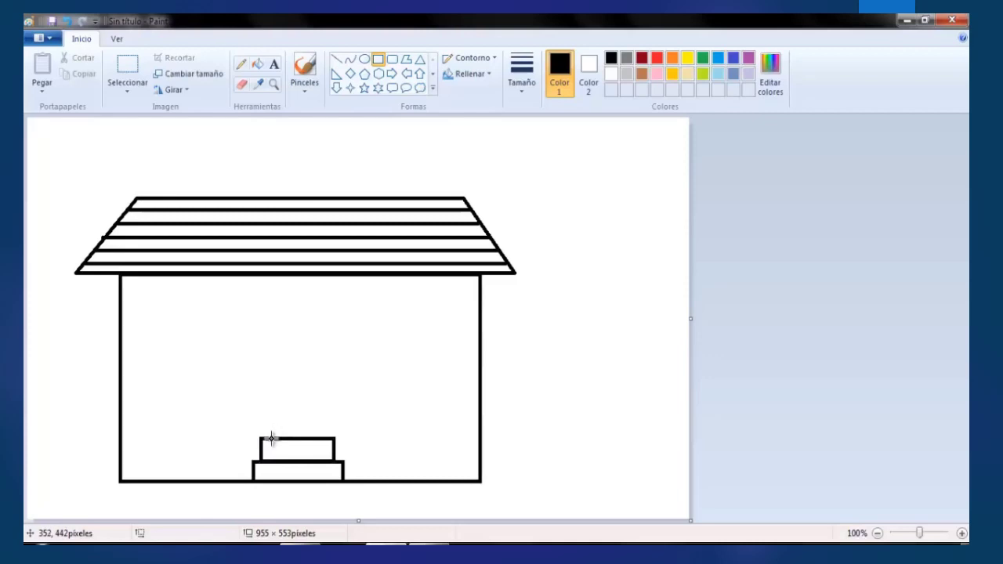
Draw a rectangular door about 83 × 158 pixels above the steps and a round knob about 17 × 16 pixels at its left edge.
{"action": "left_click_drag", "start_coordinate": [269, 439], "coordinate": [326, 322]}
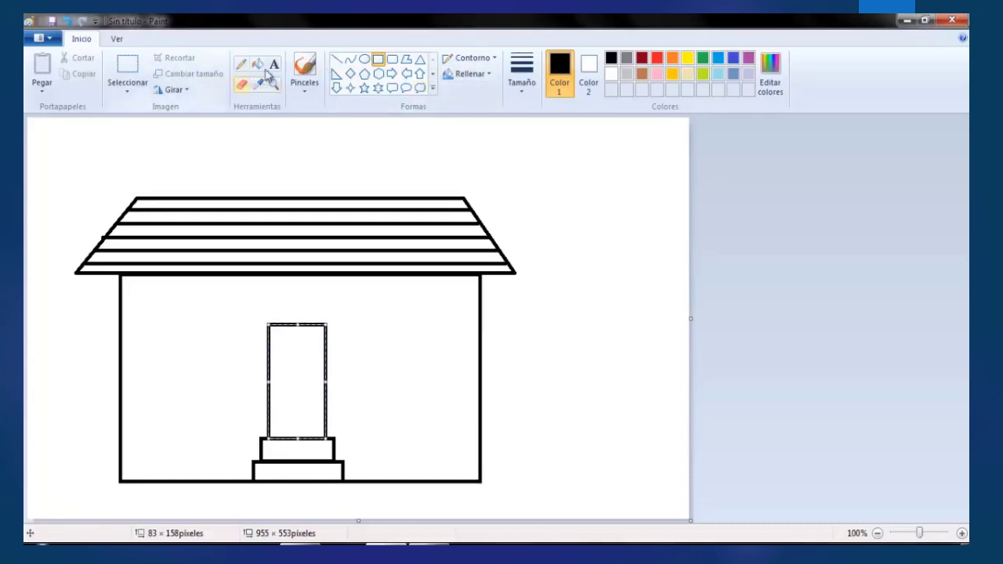
{"action": "left_click", "coordinate": [364, 60]}
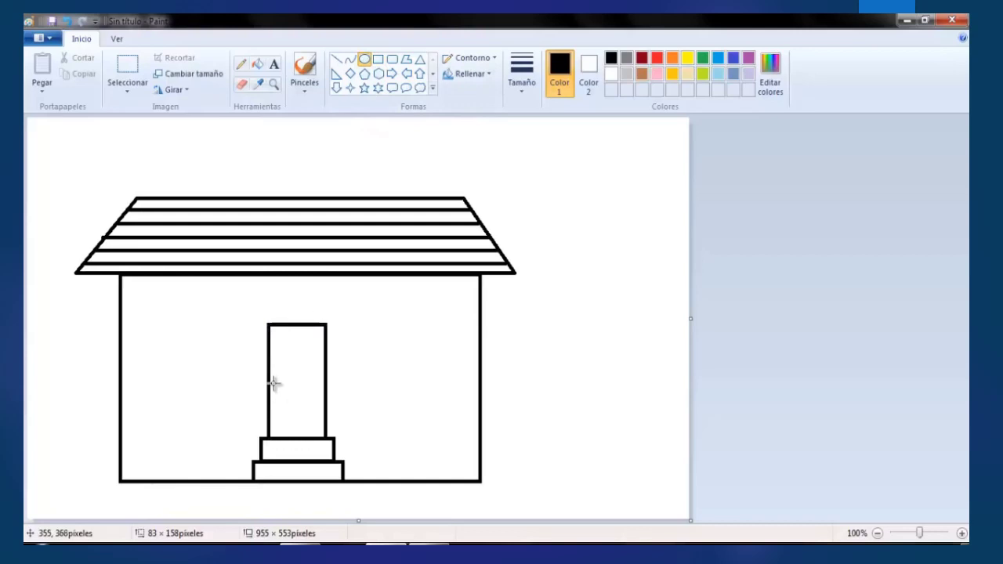
{"action": "mouse_move", "coordinate": [272, 379]}
{"action": "left_mouse_down"}
{"action": "mouse_move", "coordinate": [284, 398]}
{"action": "mouse_move", "coordinate": [278, 384]}
{"action": "left_mouse_up"}
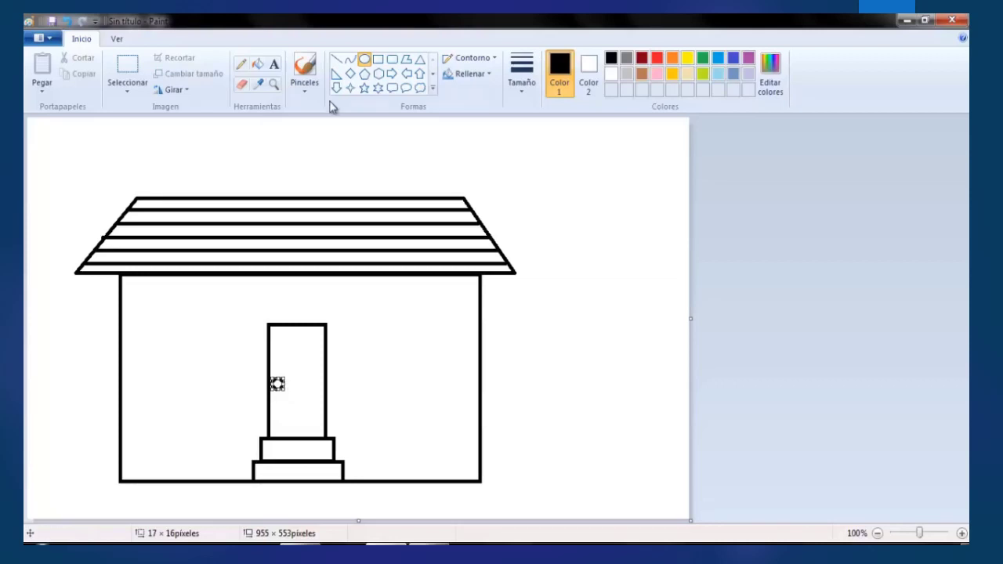
Draw a rectangular window frame about 132 × 103 pixels on the wall left of the door.
{"action": "left_click", "coordinate": [376, 60]}
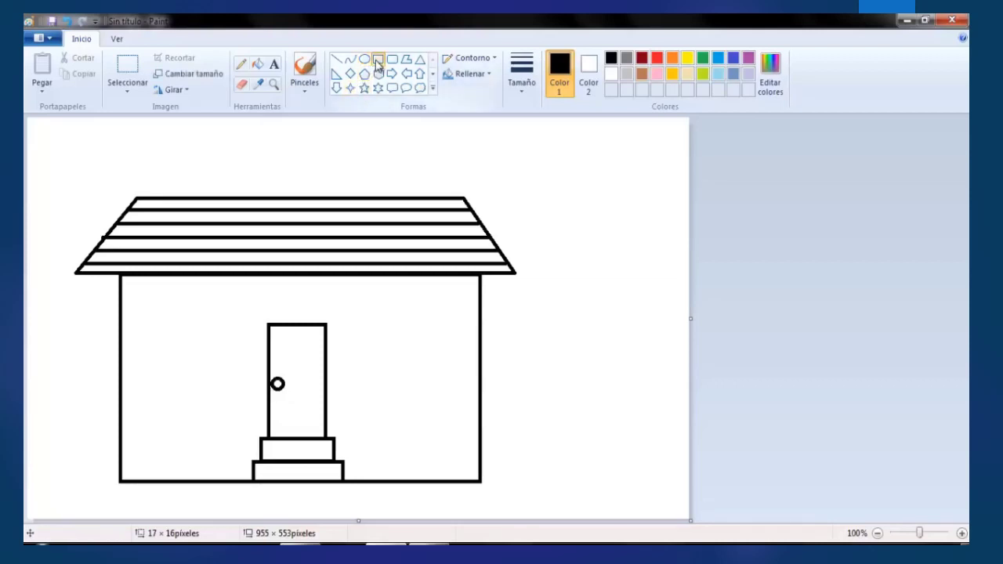
{"action": "left_click_drag", "start_coordinate": [137, 320], "coordinate": [229, 396]}
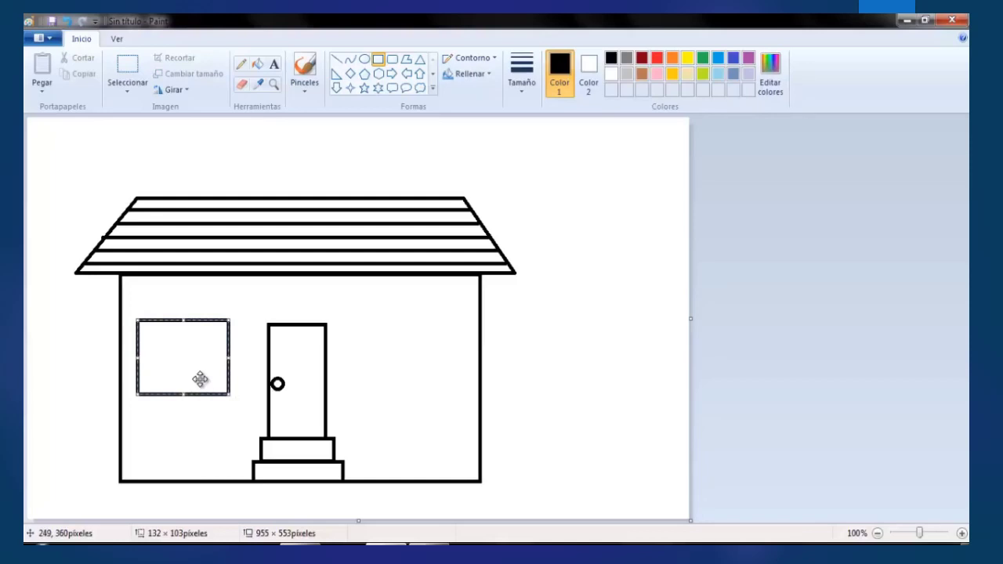
{"action": "left_click", "coordinate": [178, 296]}
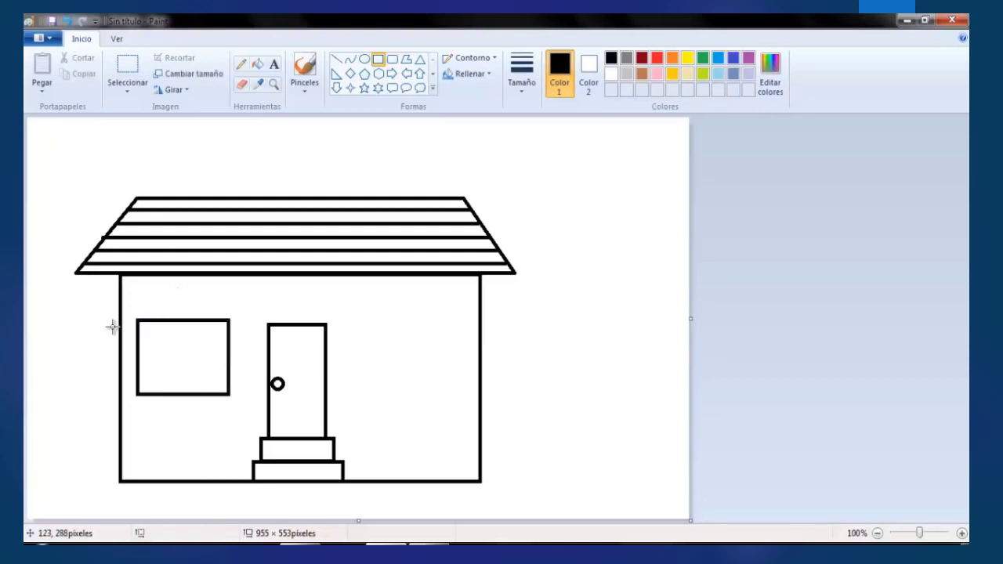
Draw four panes inside the window frame: two upper ones about 50 × 49 pixels and two lower ones about 51 × 27 pixels.
{"action": "mouse_move", "coordinate": [143, 324]}
{"action": "left_mouse_down"}
{"action": "mouse_move", "coordinate": [160, 352]}
{"action": "mouse_move", "coordinate": [180, 359]}
{"action": "left_mouse_up"}
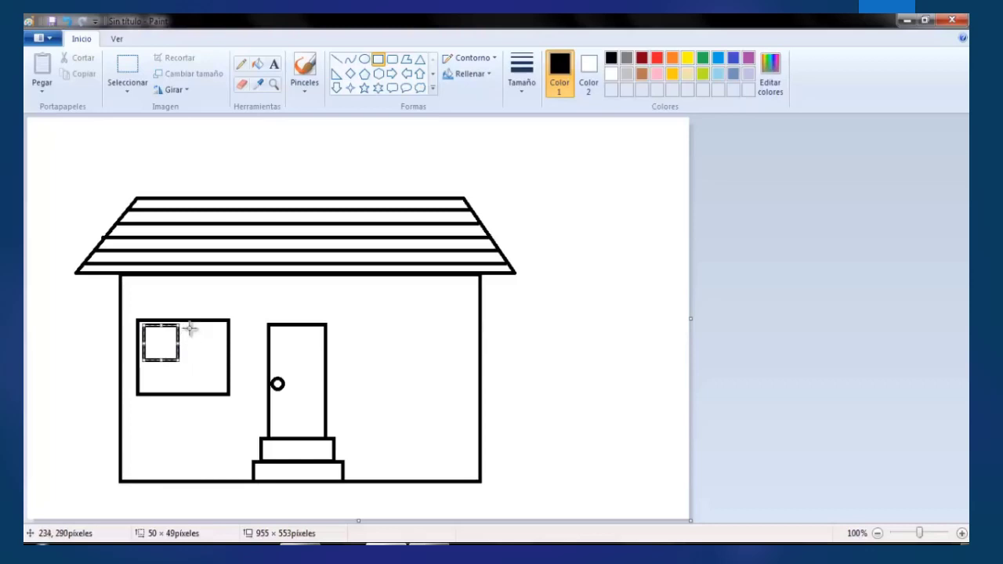
{"action": "mouse_move", "coordinate": [189, 326]}
{"action": "left_mouse_down"}
{"action": "mouse_move", "coordinate": [193, 356]}
{"action": "mouse_move", "coordinate": [223, 359]}
{"action": "left_mouse_up"}
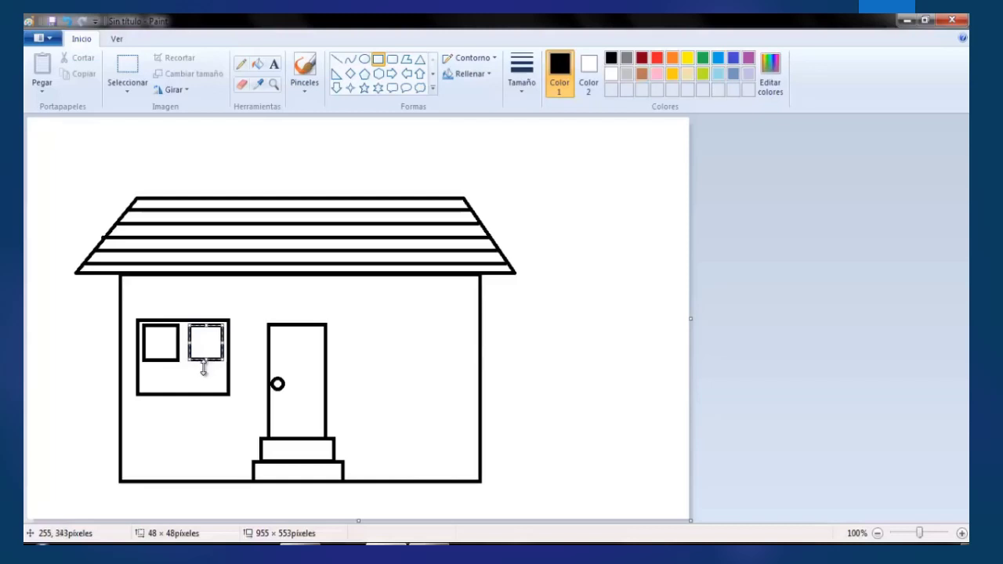
{"action": "left_click", "coordinate": [206, 370]}
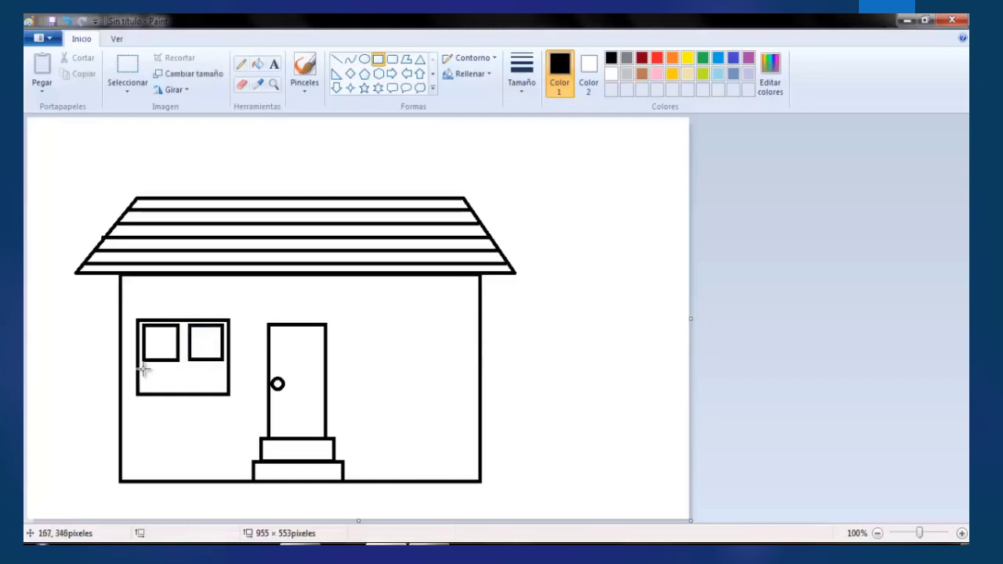
{"action": "left_click_drag", "start_coordinate": [143, 369], "coordinate": [178, 387]}
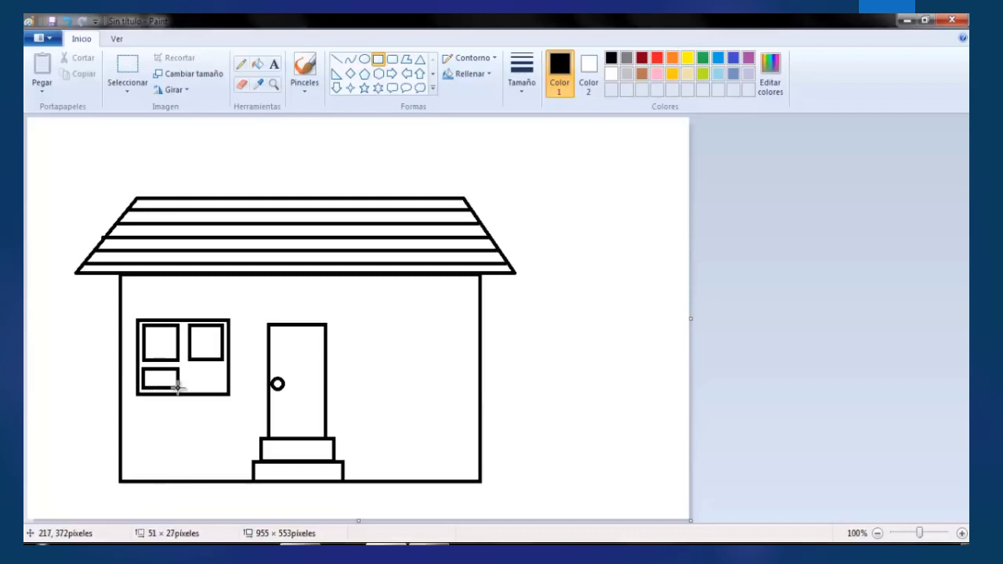
{"action": "mouse_move", "coordinate": [178, 387]}
{"action": "left_mouse_down"}
{"action": "mouse_move", "coordinate": [190, 376]}
{"action": "mouse_move", "coordinate": [223, 387]}
{"action": "left_mouse_up"}
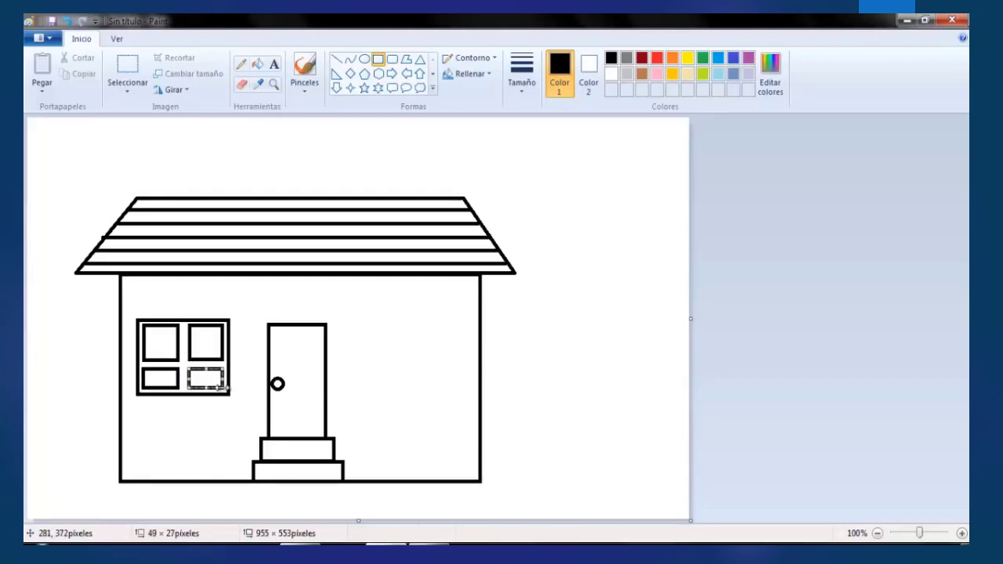
{"action": "left_click", "coordinate": [149, 310]}
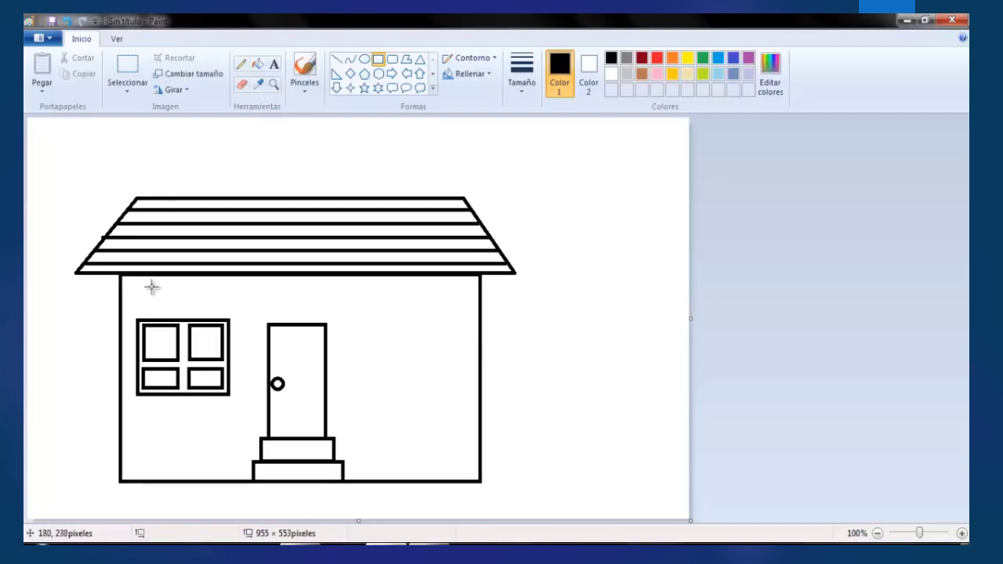
Copy the complete window left of the door and place the copy at matching height on the wall right of the door.
{"action": "left_click", "coordinate": [127, 73]}
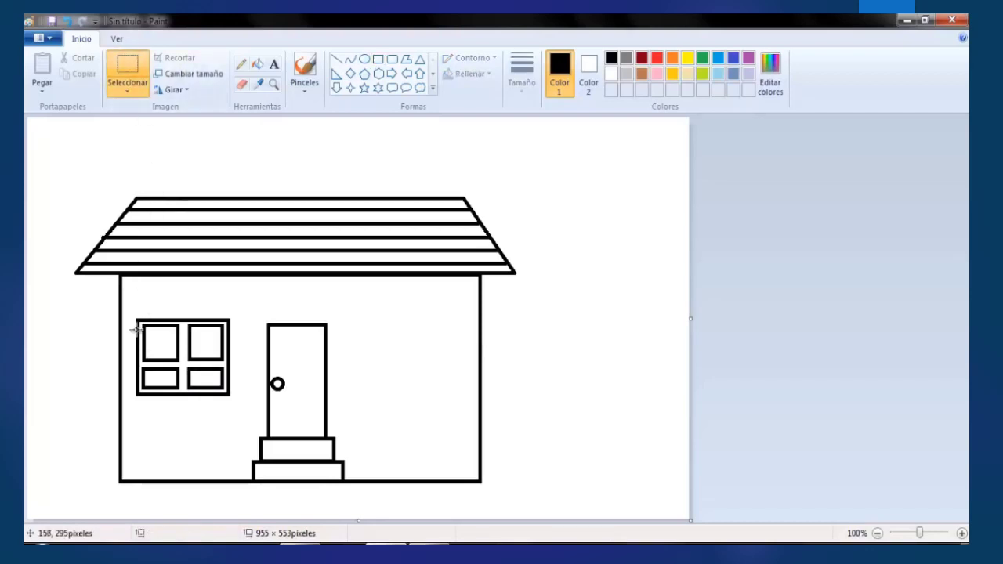
{"action": "left_click_drag", "start_coordinate": [132, 317], "coordinate": [233, 401]}
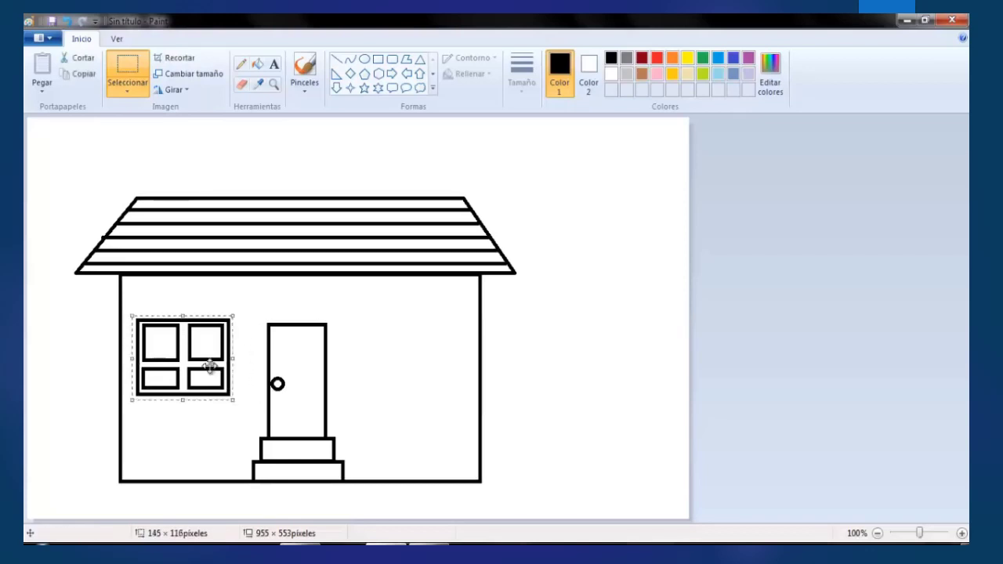
{"action": "right_click", "coordinate": [200, 356]}
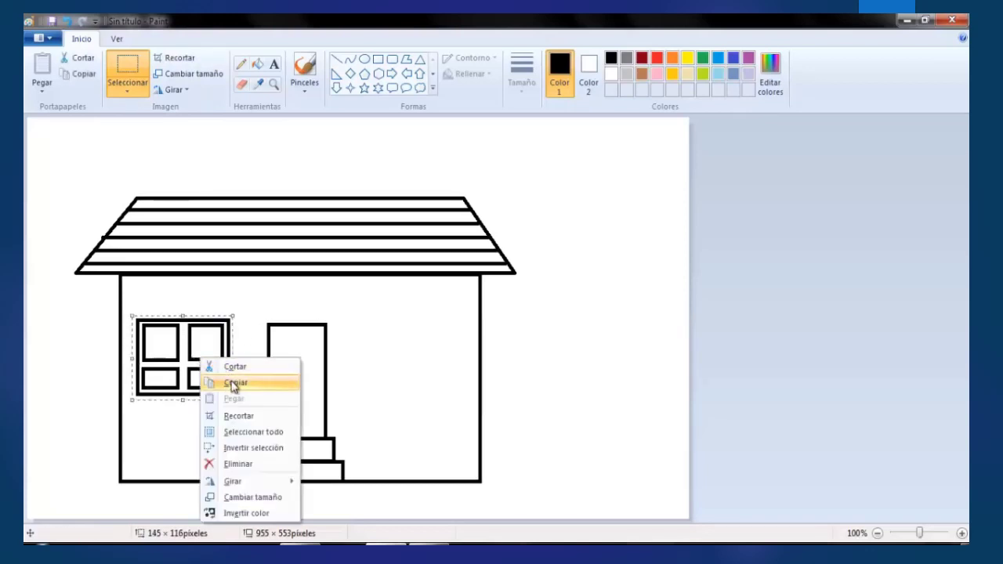
{"action": "left_click", "coordinate": [234, 383]}
{"action": "left_click", "coordinate": [253, 332]}
{"action": "right_click", "coordinate": [256, 335]}
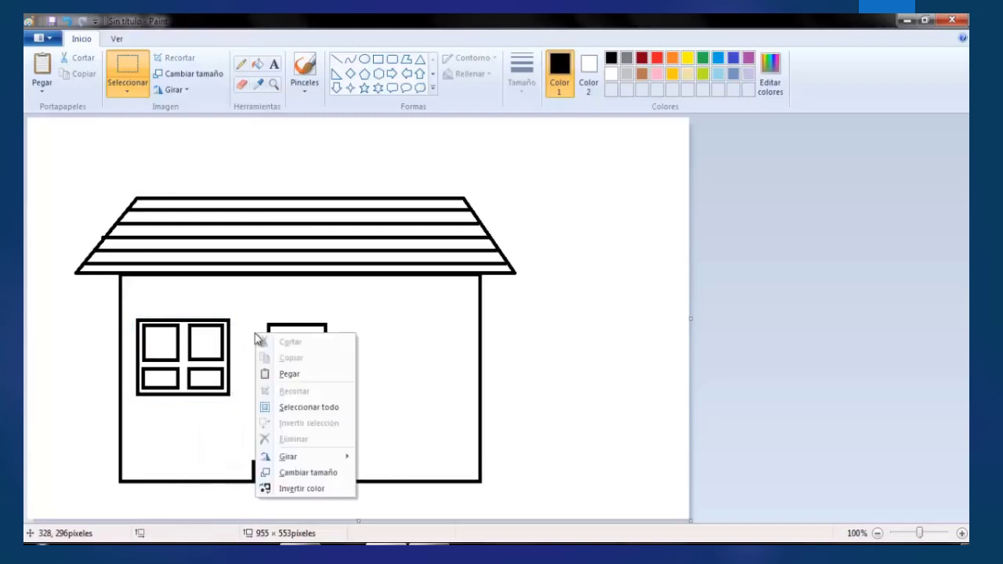
{"action": "left_click", "coordinate": [271, 373]}
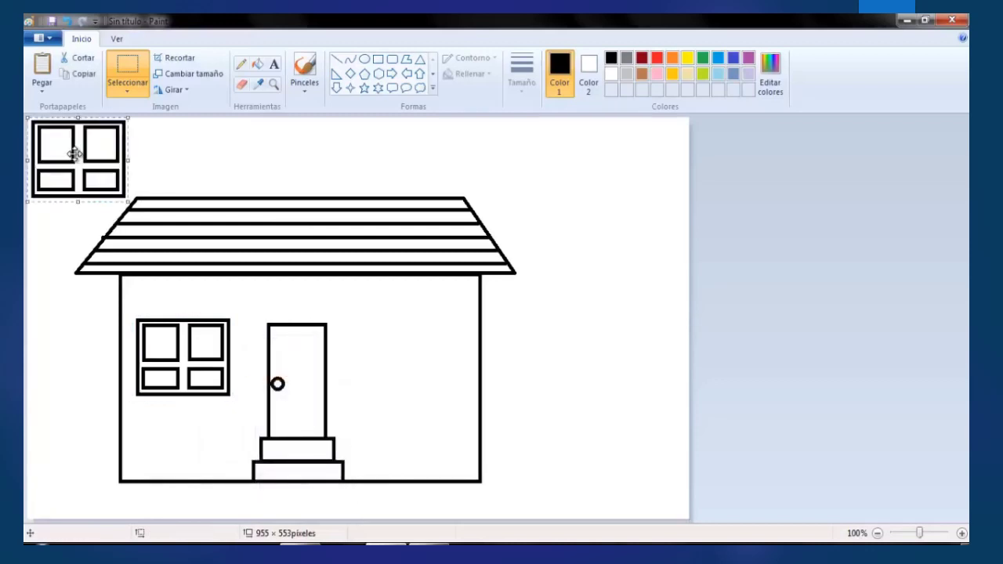
{"action": "left_click_drag", "start_coordinate": [75, 154], "coordinate": [409, 354]}
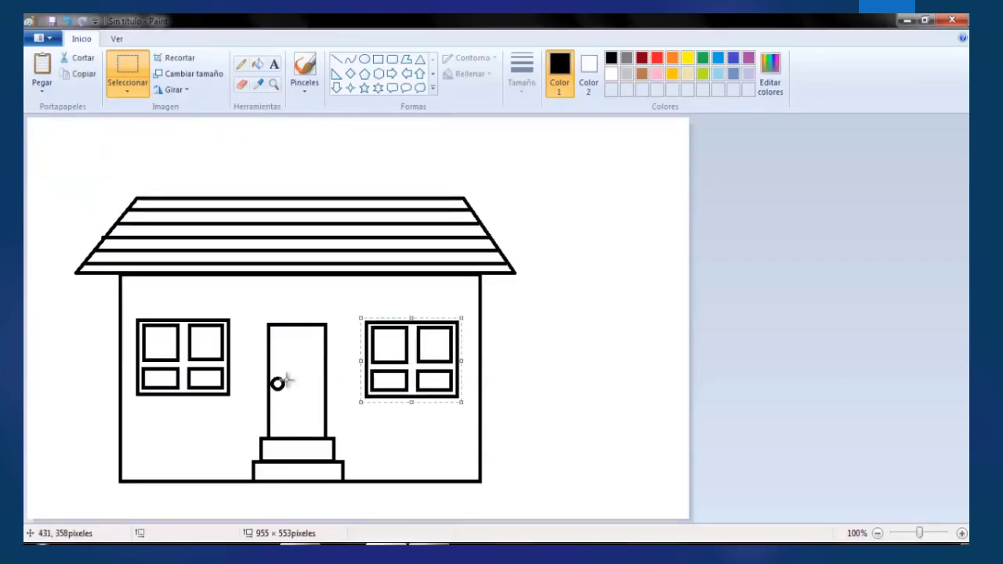
{"action": "left_click", "coordinate": [86, 389]}
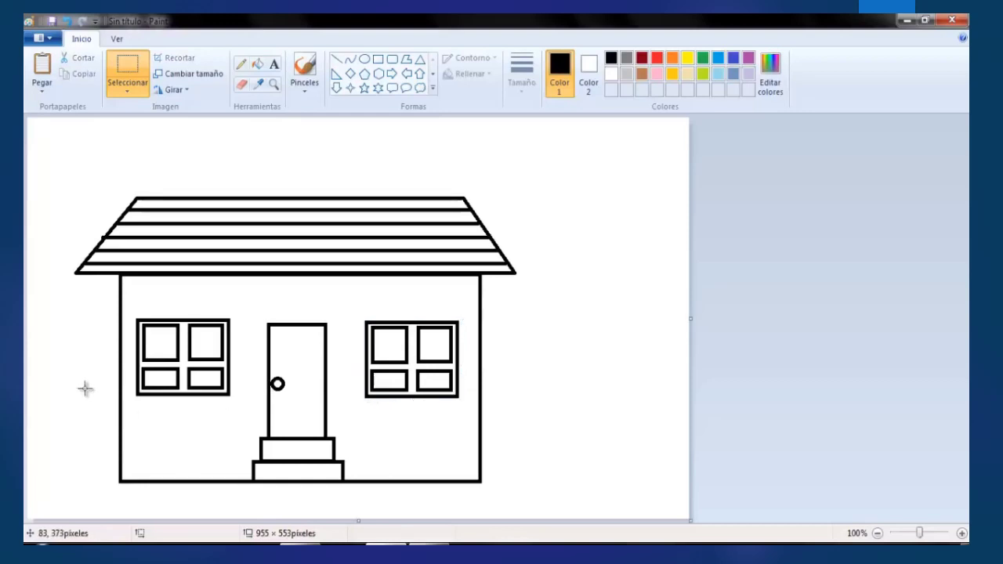
Draw three overlapping ellipses at the wall's base below the left window, about 61 × 51, 59 × 43 and 66 × 43 pixels.
{"action": "left_click", "coordinate": [364, 59]}
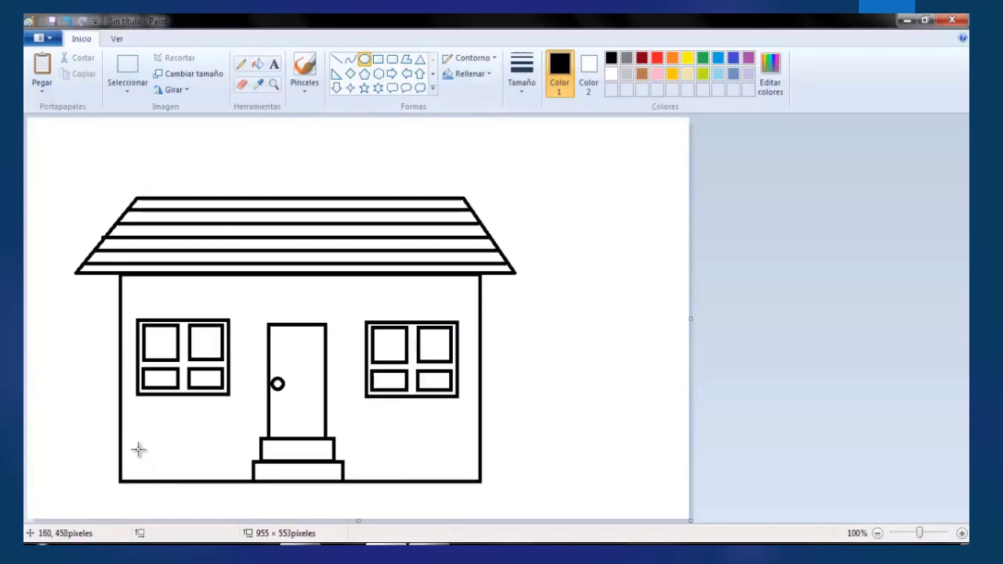
{"action": "left_click_drag", "start_coordinate": [137, 441], "coordinate": [182, 481]}
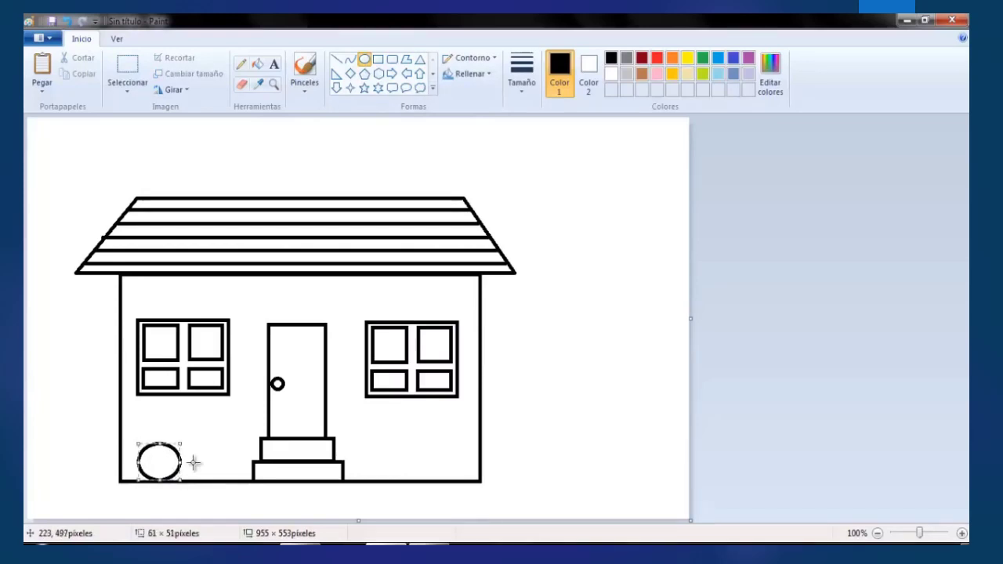
{"action": "left_click_drag", "start_coordinate": [228, 449], "coordinate": [188, 483]}
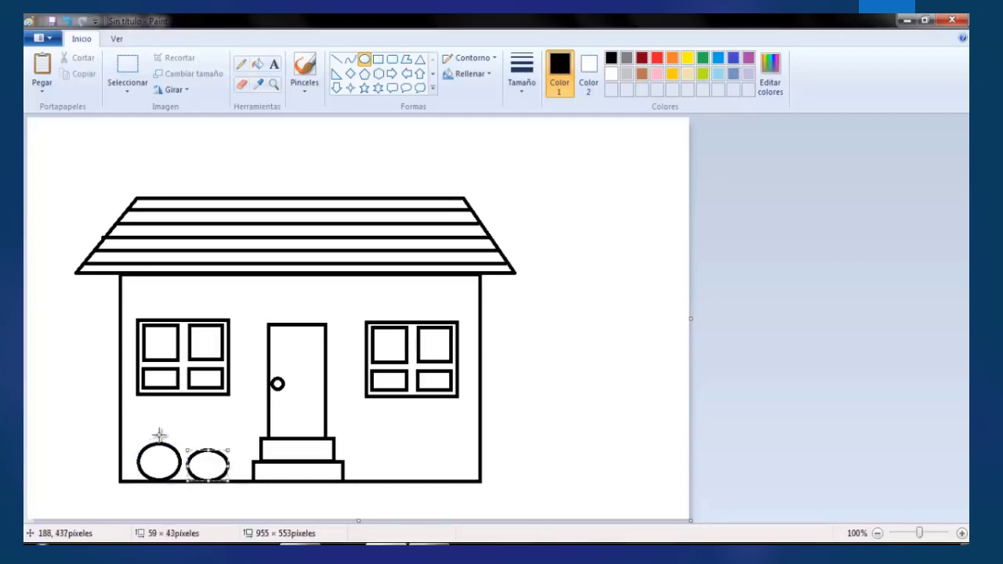
{"action": "left_click_drag", "start_coordinate": [159, 434], "coordinate": [205, 466]}
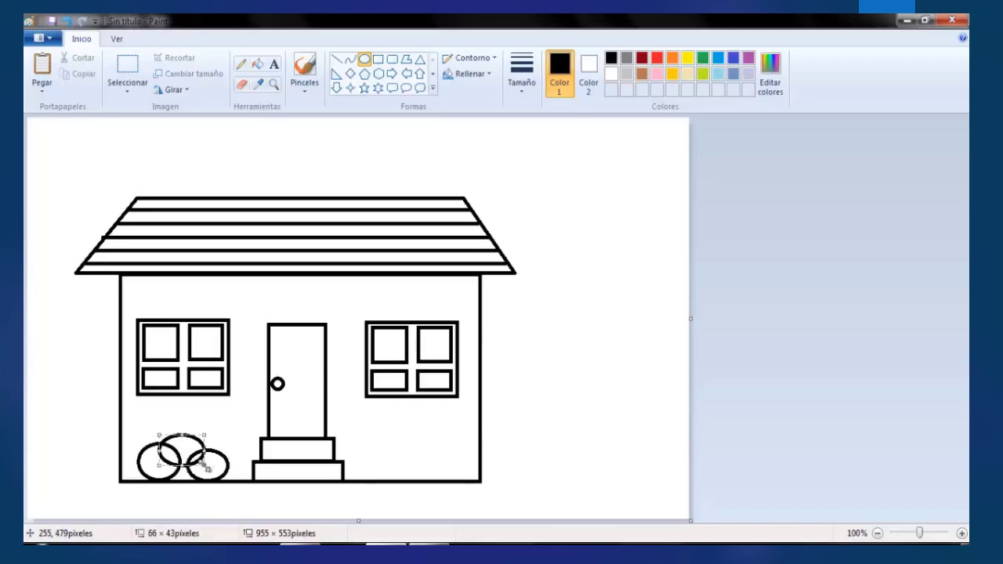
Erase the overlapping inner lines of the three ellipses below the left window, leaving a single bush outline.
{"action": "left_click", "coordinate": [273, 83]}
{"action": "left_click", "coordinate": [192, 445]}
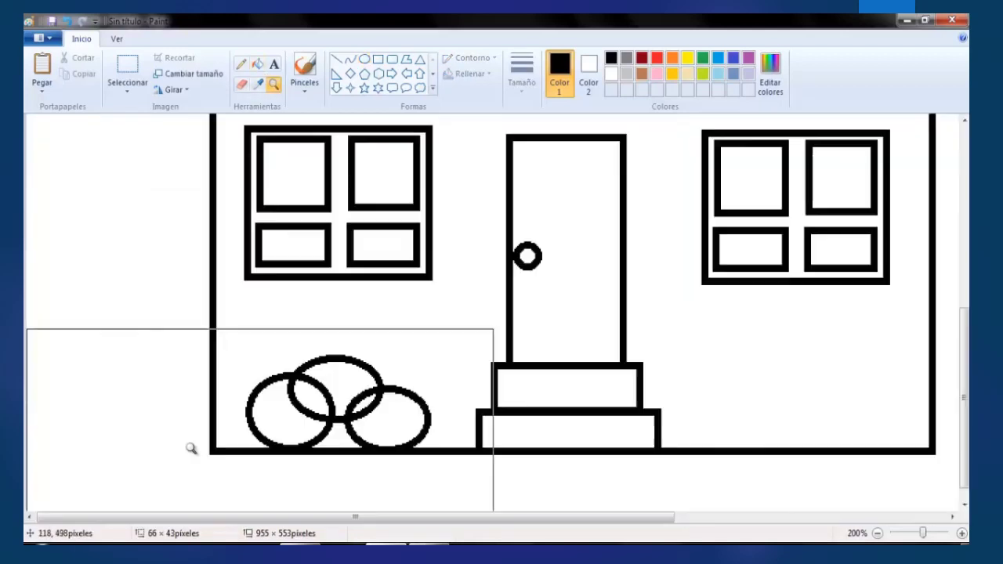
{"action": "left_click", "coordinate": [349, 393]}
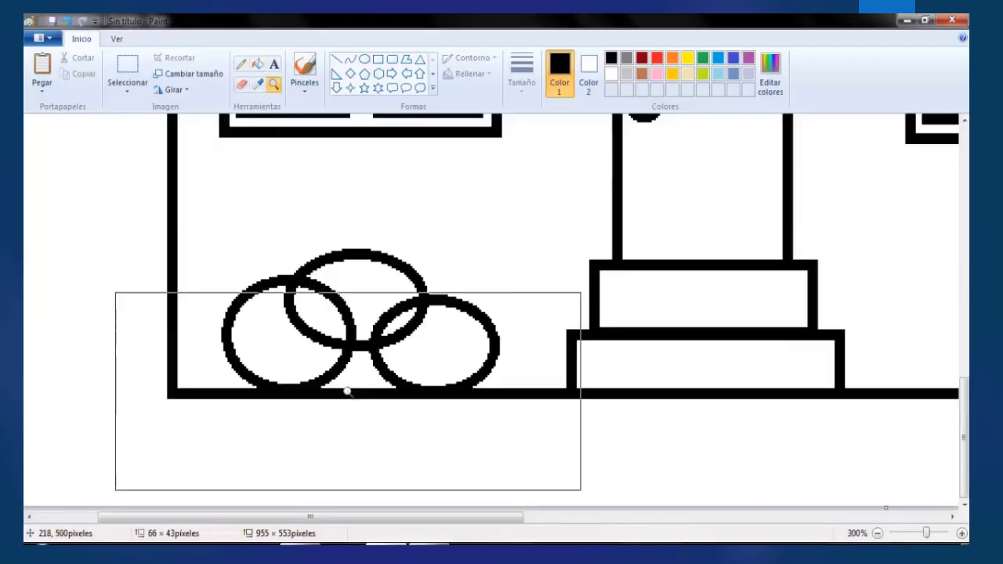
{"action": "left_click", "coordinate": [243, 84]}
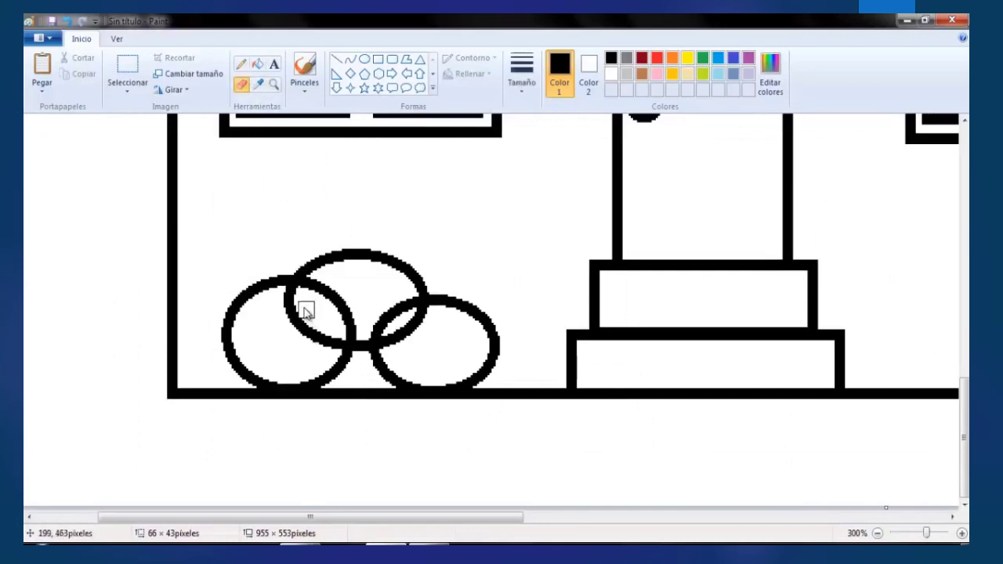
{"action": "left_click_drag", "start_coordinate": [290, 296], "coordinate": [317, 290]}
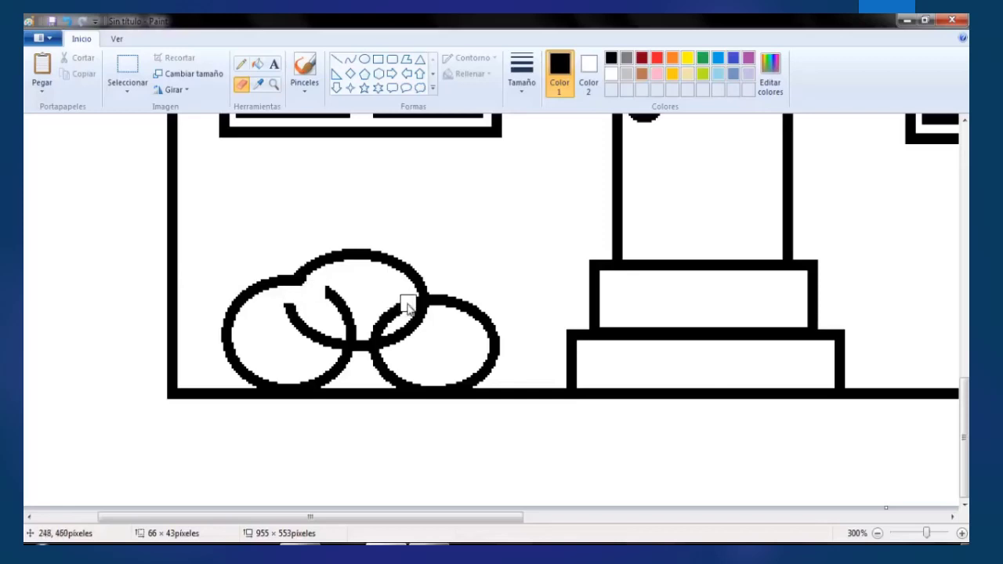
{"action": "mouse_move", "coordinate": [408, 306]}
{"action": "left_mouse_down"}
{"action": "mouse_move", "coordinate": [421, 318]}
{"action": "mouse_move", "coordinate": [402, 340]}
{"action": "mouse_move", "coordinate": [406, 355]}
{"action": "left_mouse_up"}
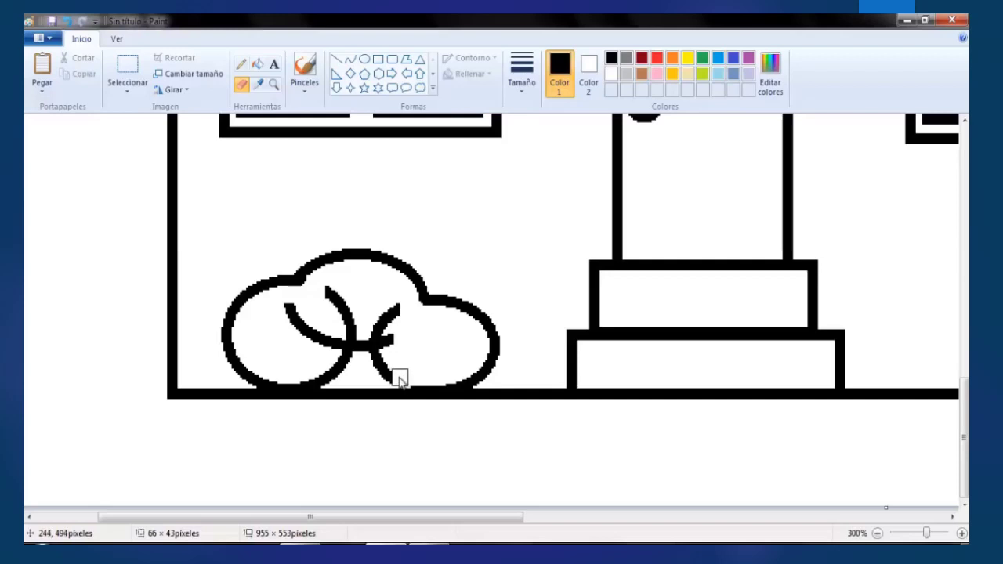
{"action": "mouse_move", "coordinate": [397, 380]}
{"action": "left_mouse_down"}
{"action": "mouse_move", "coordinate": [316, 365]}
{"action": "mouse_move", "coordinate": [289, 381]}
{"action": "left_mouse_up"}
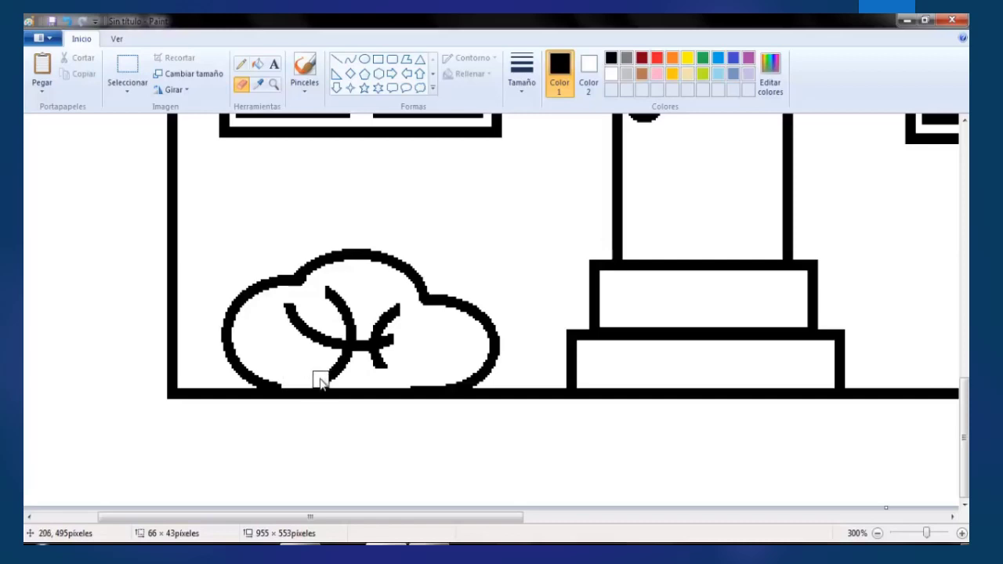
{"action": "mouse_move", "coordinate": [320, 381]}
{"action": "left_mouse_down"}
{"action": "mouse_move", "coordinate": [354, 354]}
{"action": "mouse_move", "coordinate": [333, 290]}
{"action": "mouse_move", "coordinate": [353, 316]}
{"action": "mouse_move", "coordinate": [335, 342]}
{"action": "mouse_move", "coordinate": [288, 310]}
{"action": "mouse_move", "coordinate": [400, 310]}
{"action": "mouse_move", "coordinate": [348, 340]}
{"action": "mouse_move", "coordinate": [408, 344]}
{"action": "mouse_move", "coordinate": [359, 357]}
{"action": "mouse_move", "coordinate": [383, 336]}
{"action": "mouse_move", "coordinate": [374, 355]}
{"action": "mouse_move", "coordinate": [413, 336]}
{"action": "mouse_move", "coordinate": [373, 363]}
{"action": "mouse_move", "coordinate": [396, 335]}
{"action": "left_mouse_up"}
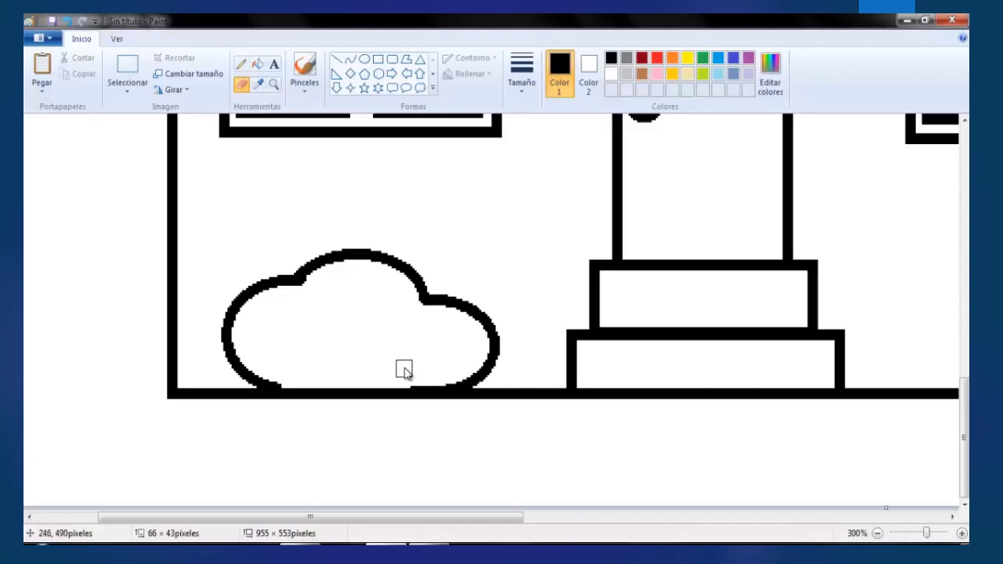
Draw three overlapping ellipses at the wall's base below the right window, the rightmost about 55 × 40 pixels.
{"action": "left_click_drag", "start_coordinate": [448, 519], "coordinate": [741, 527]}
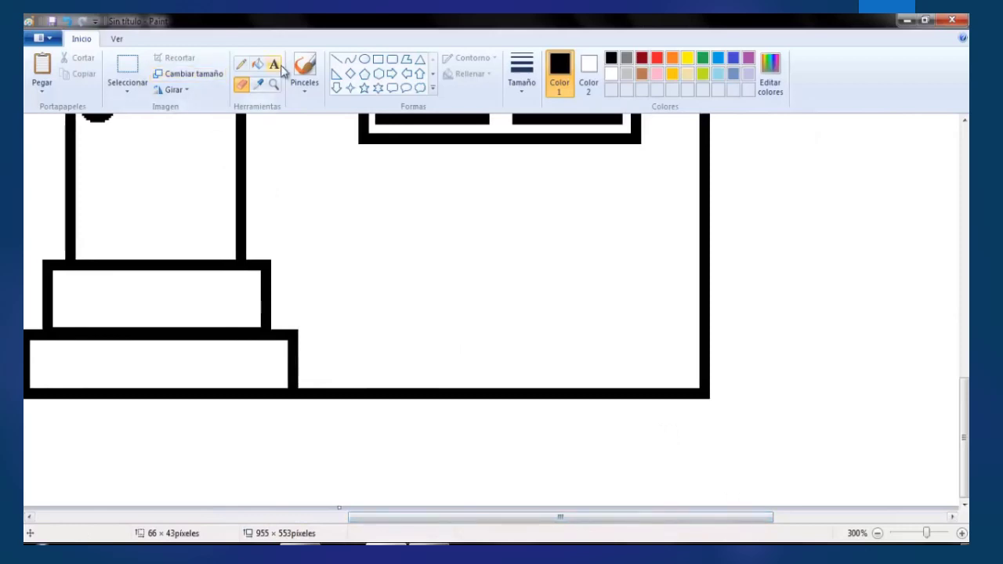
{"action": "left_click", "coordinate": [364, 59]}
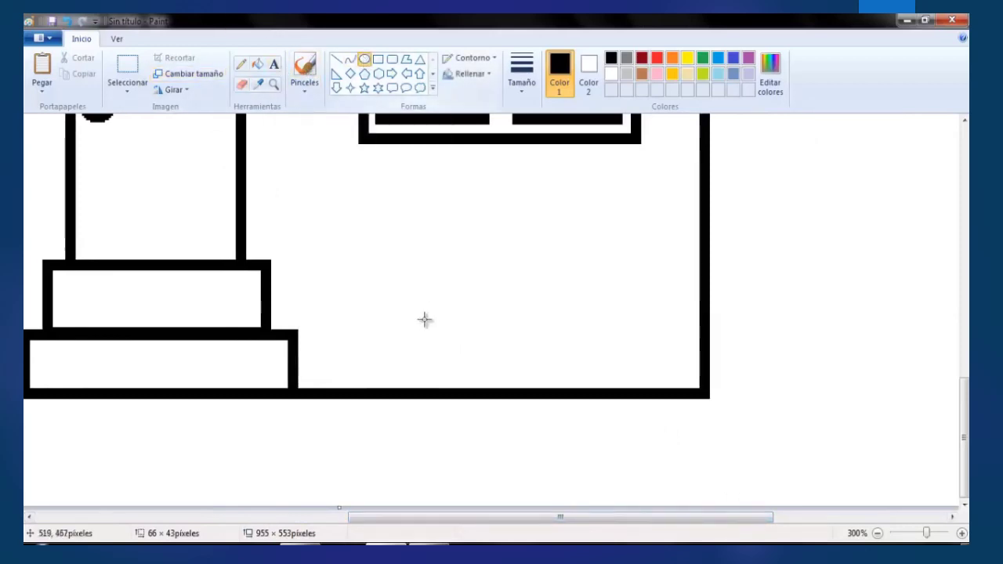
{"action": "left_click_drag", "start_coordinate": [414, 321], "coordinate": [494, 387]}
{"action": "left_click_drag", "start_coordinate": [442, 269], "coordinate": [623, 367]}
{"action": "left_click_drag", "start_coordinate": [677, 306], "coordinate": [559, 392]}
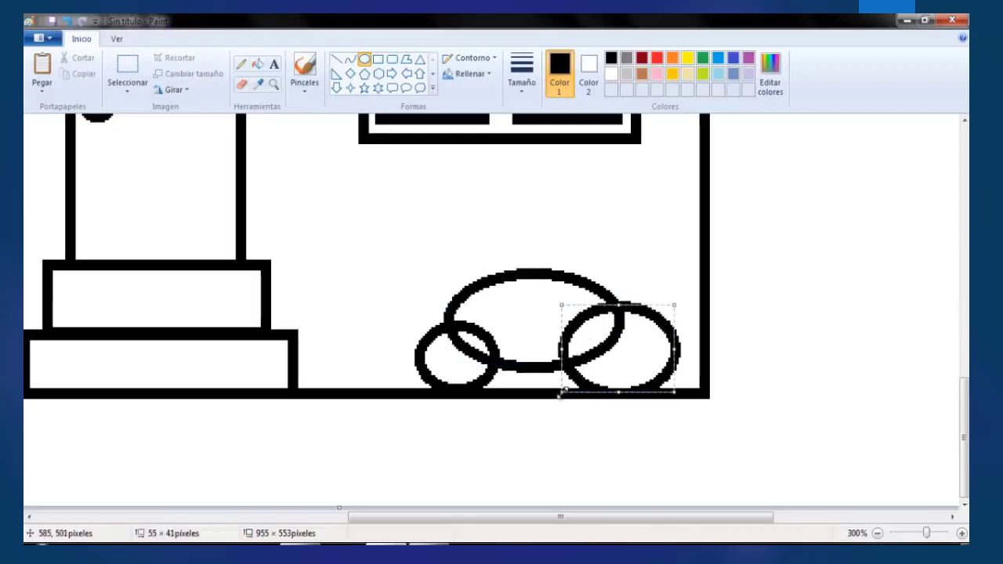
{"action": "left_click_drag", "start_coordinate": [560, 393], "coordinate": [560, 390]}
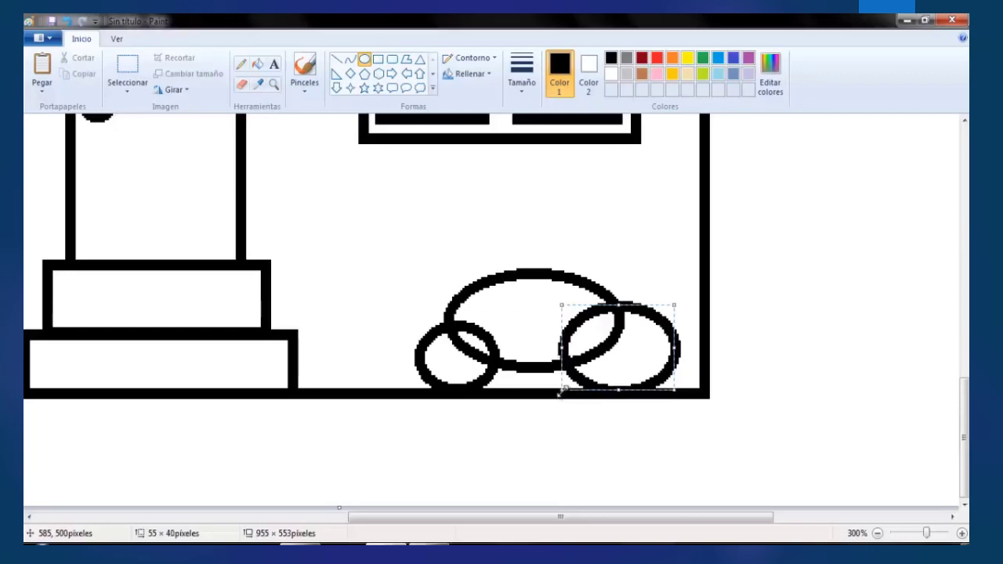
Erase the inner lines of the ellipses below the right window to leave a bush outline, undoing the stroke that cuts the house's base line.
{"action": "left_click", "coordinate": [241, 86]}
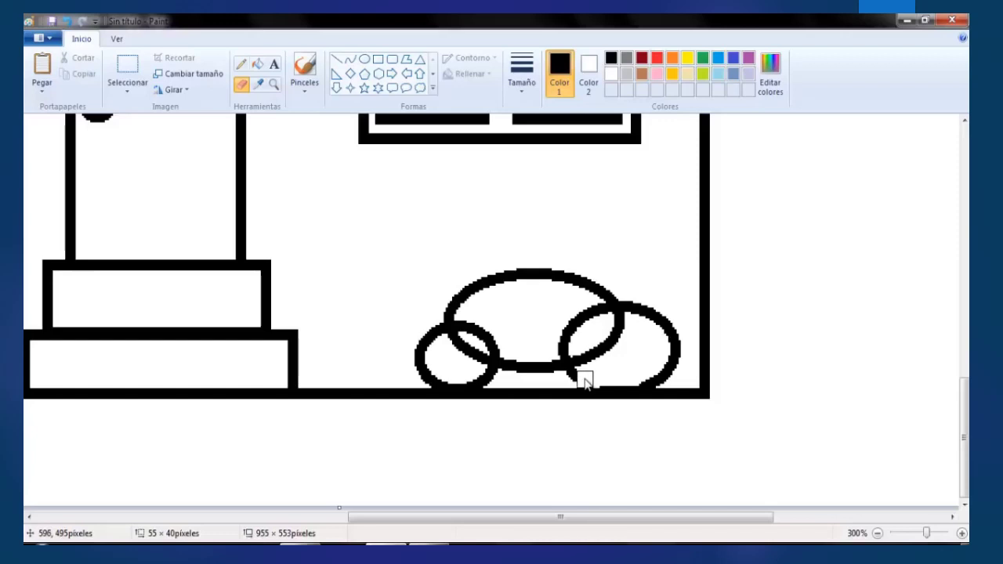
{"action": "mouse_move", "coordinate": [585, 381]}
{"action": "left_mouse_down"}
{"action": "mouse_move", "coordinate": [566, 358]}
{"action": "mouse_move", "coordinate": [556, 362]}
{"action": "left_mouse_up"}
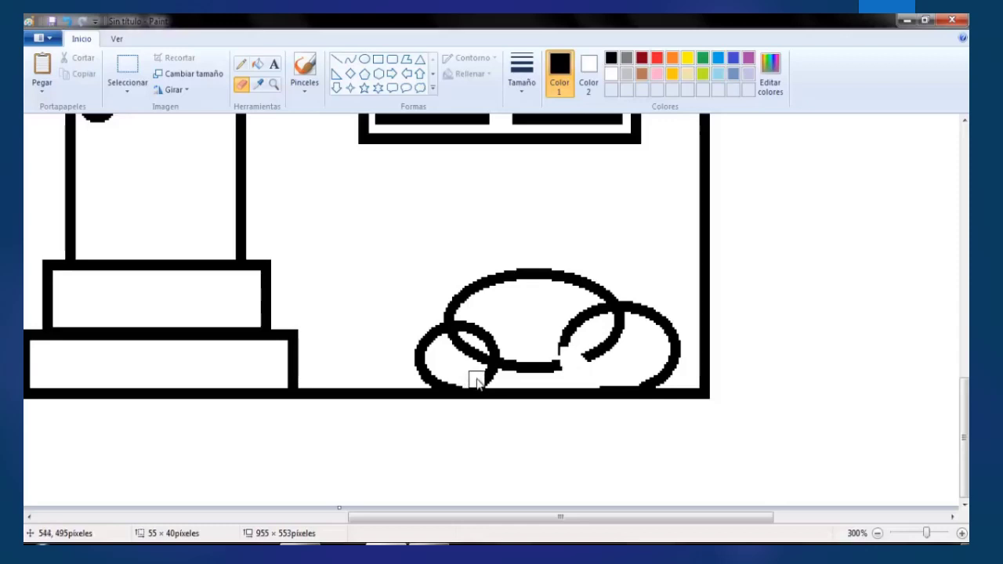
{"action": "mouse_move", "coordinate": [477, 381]}
{"action": "left_mouse_down"}
{"action": "mouse_move", "coordinate": [486, 365]}
{"action": "mouse_move", "coordinate": [508, 385]}
{"action": "mouse_move", "coordinate": [520, 354]}
{"action": "left_mouse_up"}
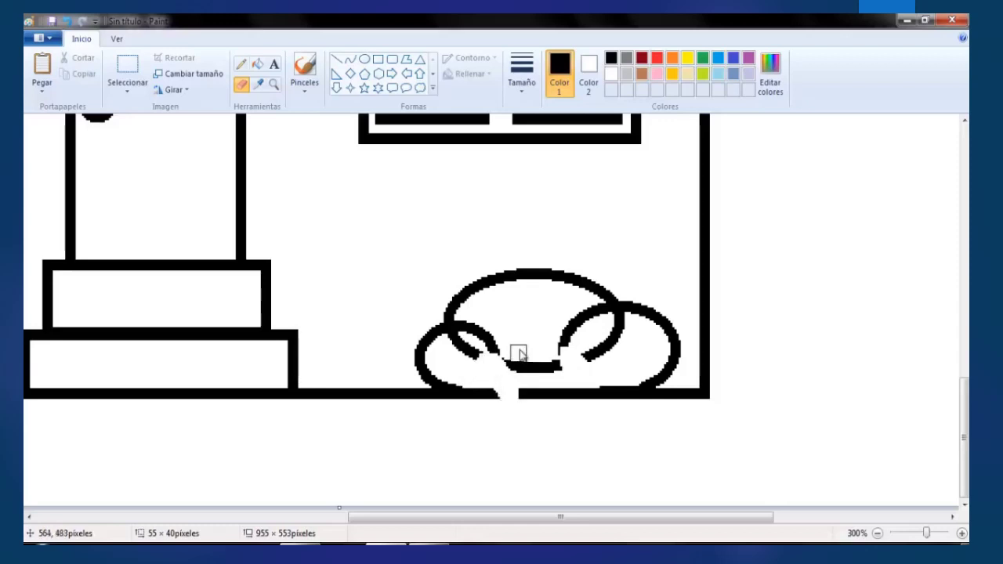
{"action": "key", "text": "ctrl+z"}
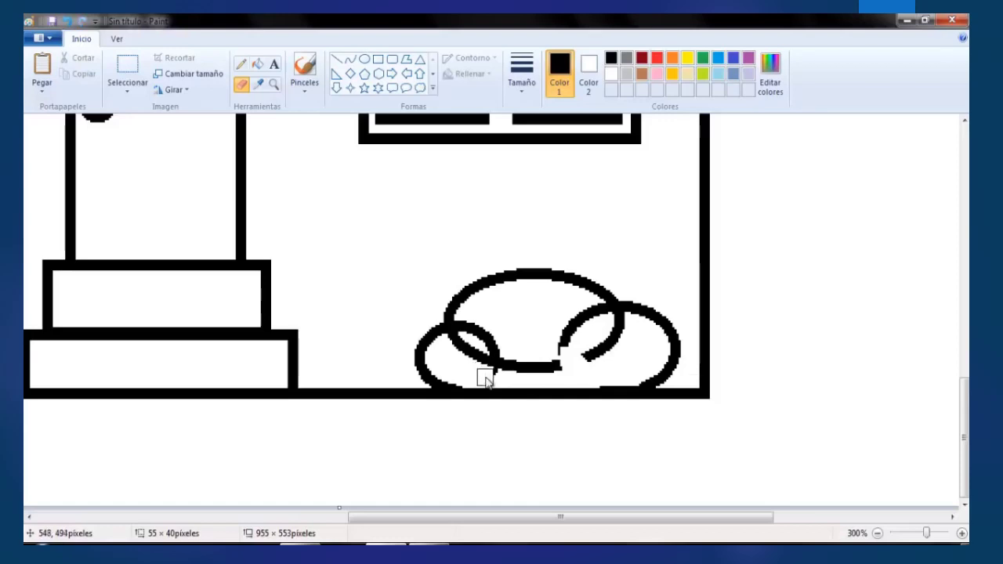
{"action": "left_click_drag", "start_coordinate": [485, 378], "coordinate": [487, 365]}
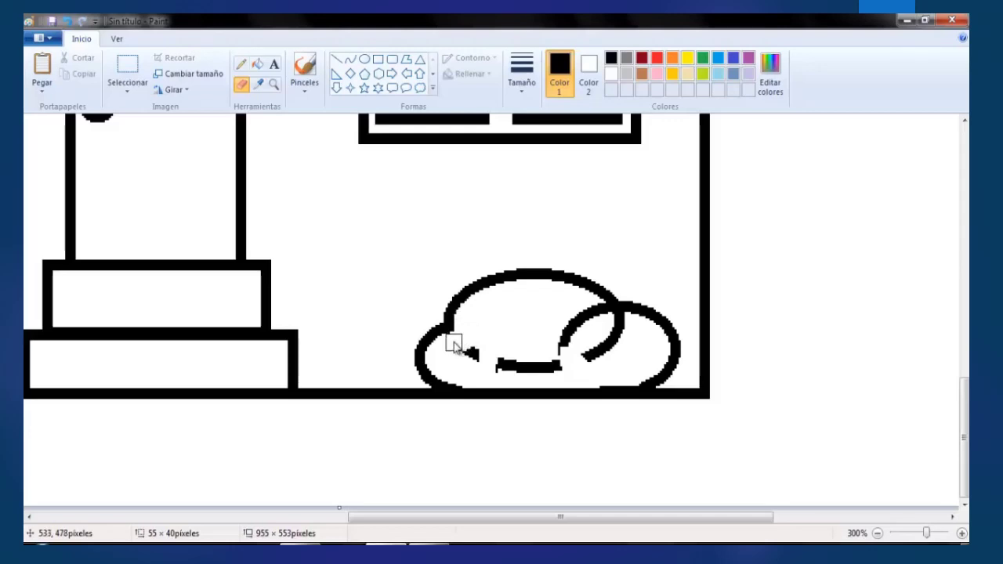
{"action": "mouse_move", "coordinate": [454, 343]}
{"action": "left_mouse_down"}
{"action": "mouse_move", "coordinate": [540, 370]}
{"action": "mouse_move", "coordinate": [553, 366]}
{"action": "mouse_move", "coordinate": [503, 366]}
{"action": "mouse_move", "coordinate": [568, 329]}
{"action": "mouse_move", "coordinate": [562, 358]}
{"action": "mouse_move", "coordinate": [568, 330]}
{"action": "mouse_move", "coordinate": [596, 312]}
{"action": "mouse_move", "coordinate": [618, 327]}
{"action": "mouse_move", "coordinate": [579, 358]}
{"action": "left_mouse_up"}
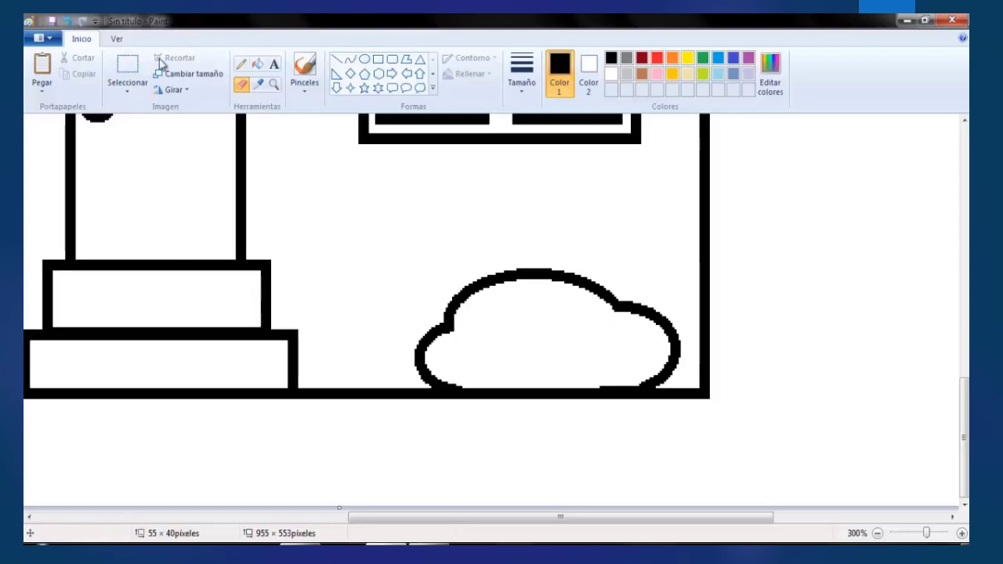
Draw a circle about 133 × 129 pixels in the sky to the right of the roof as the sun.
{"action": "left_click", "coordinate": [274, 84]}
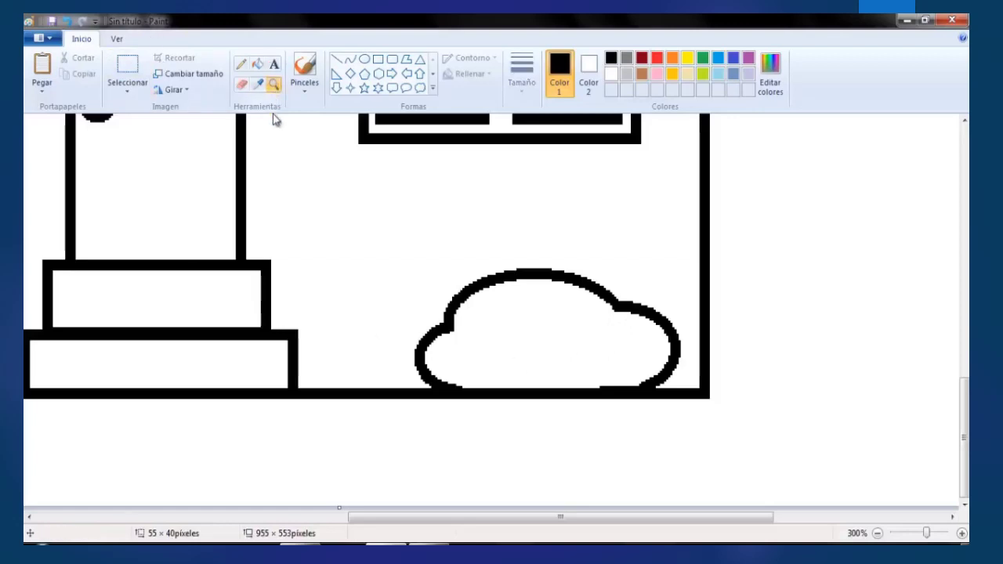
{"action": "right_click", "coordinate": [277, 205]}
{"action": "right_click", "coordinate": [280, 224]}
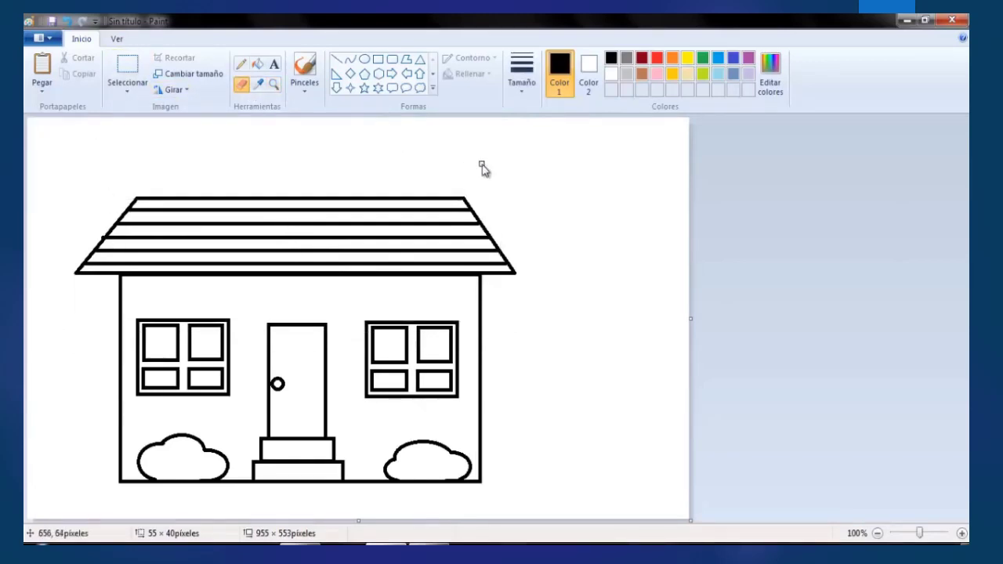
{"action": "left_click", "coordinate": [127, 69]}
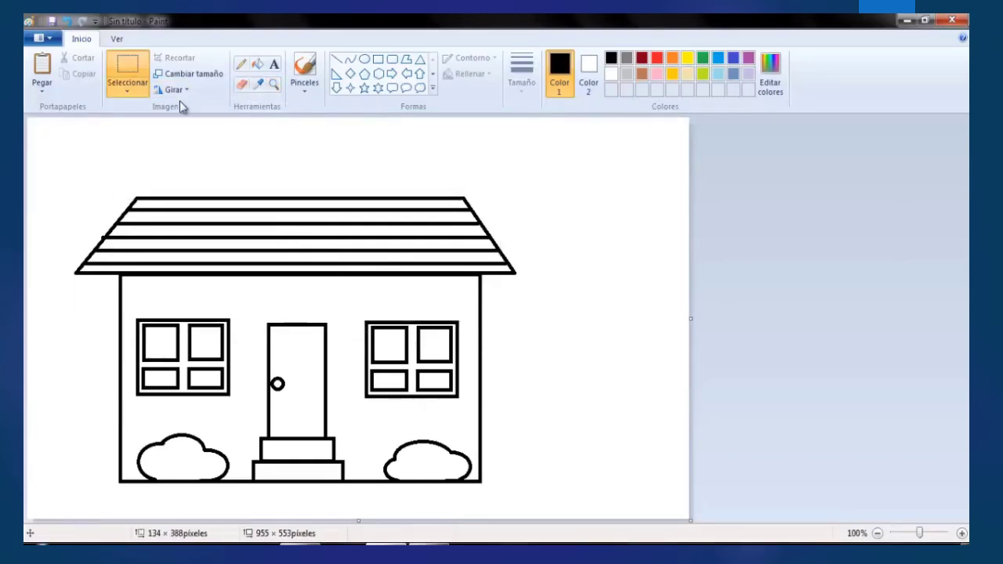
{"action": "left_click", "coordinate": [364, 61]}
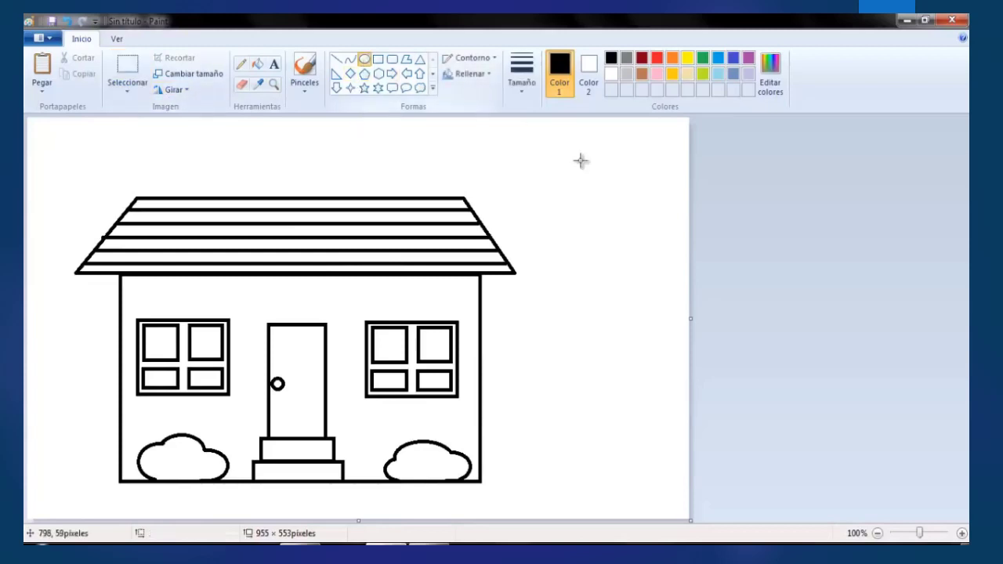
{"action": "left_click_drag", "start_coordinate": [558, 147], "coordinate": [647, 238]}
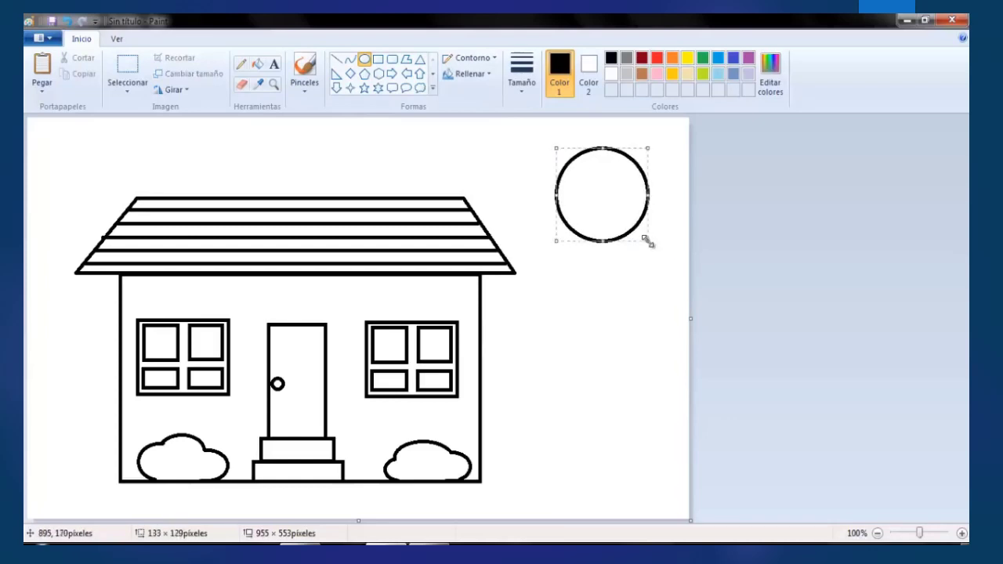
Draw straight rays of alternating long and short lines all the way around the sun's circle.
{"action": "left_click", "coordinate": [336, 60]}
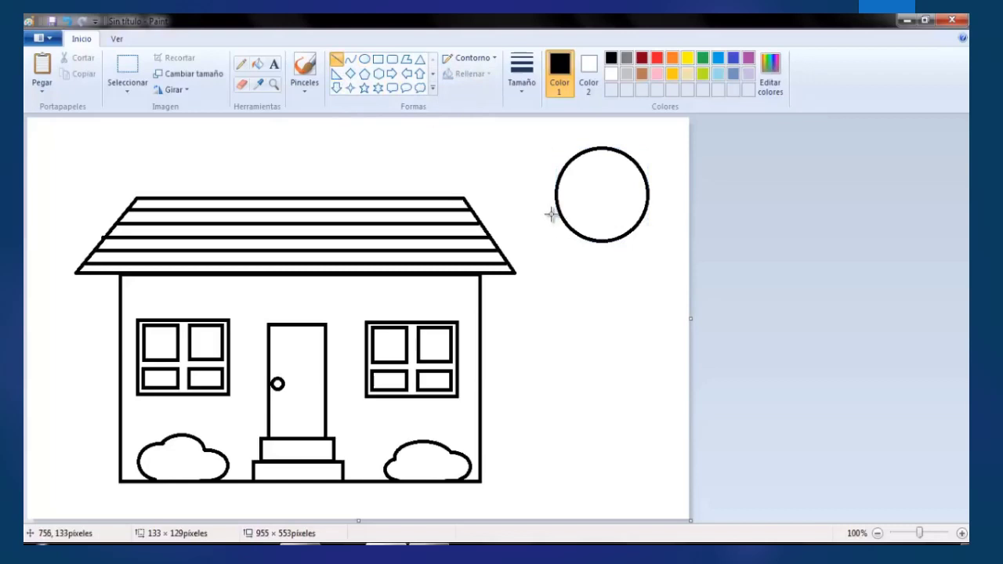
{"action": "mouse_move", "coordinate": [551, 215]}
{"action": "left_mouse_down"}
{"action": "mouse_move", "coordinate": [517, 236]}
{"action": "mouse_move", "coordinate": [555, 277]}
{"action": "left_mouse_up"}
{"action": "left_click_drag", "start_coordinate": [608, 252], "coordinate": [609, 296]}
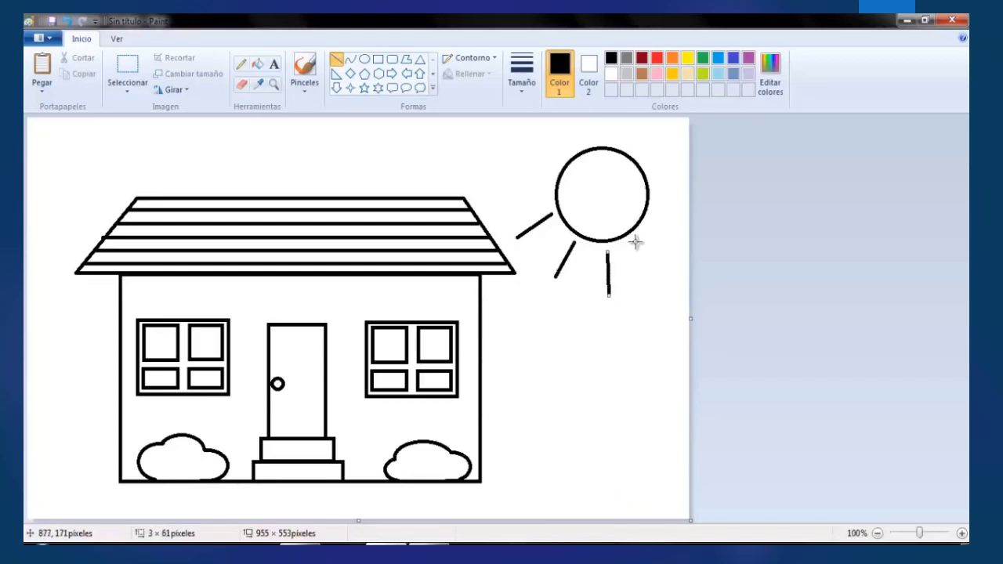
{"action": "left_click_drag", "start_coordinate": [635, 242], "coordinate": [656, 275]}
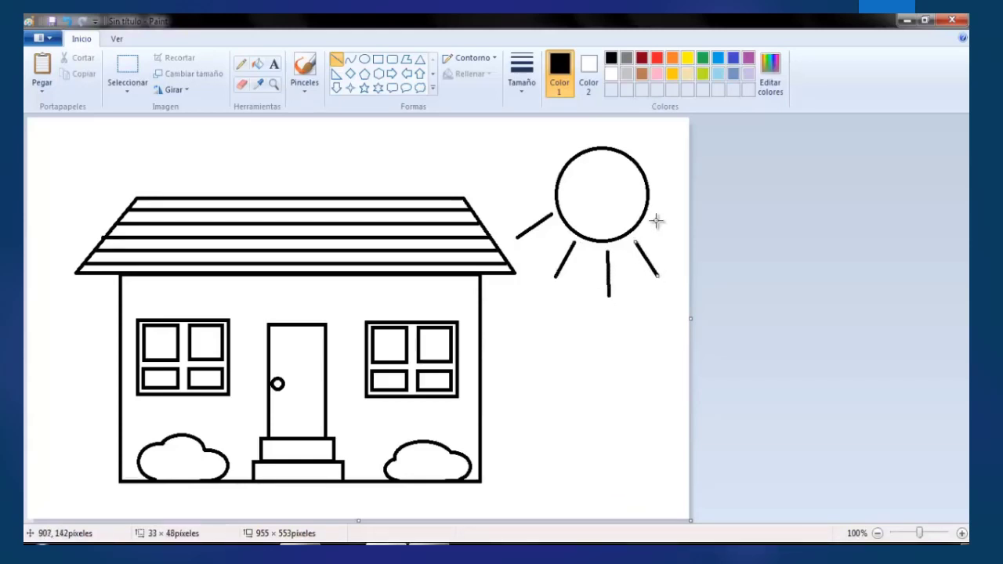
{"action": "left_click_drag", "start_coordinate": [656, 219], "coordinate": [684, 244]}
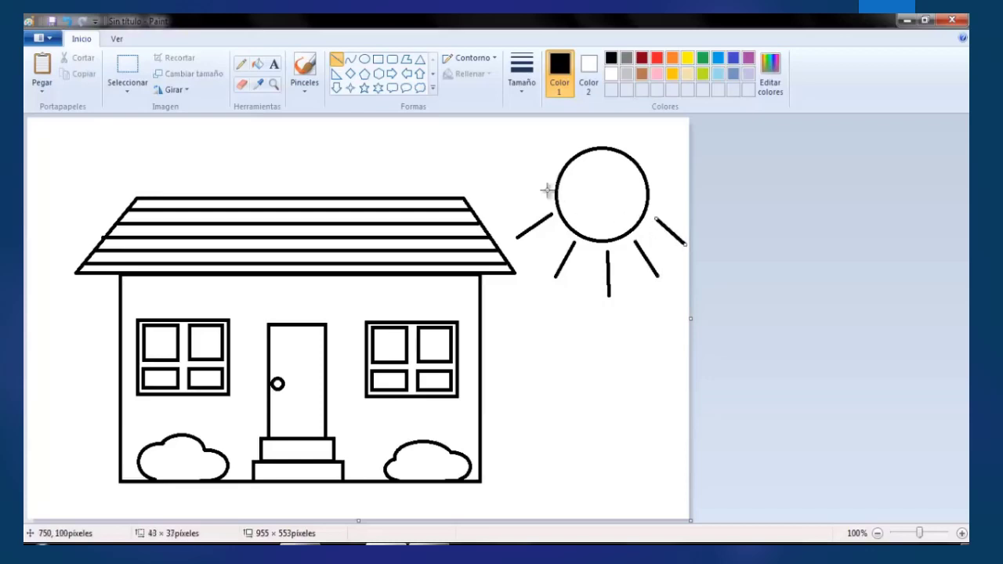
{"action": "mouse_move", "coordinate": [551, 179]}
{"action": "left_mouse_down"}
{"action": "mouse_move", "coordinate": [504, 167]}
{"action": "mouse_move", "coordinate": [513, 166]}
{"action": "left_mouse_up"}
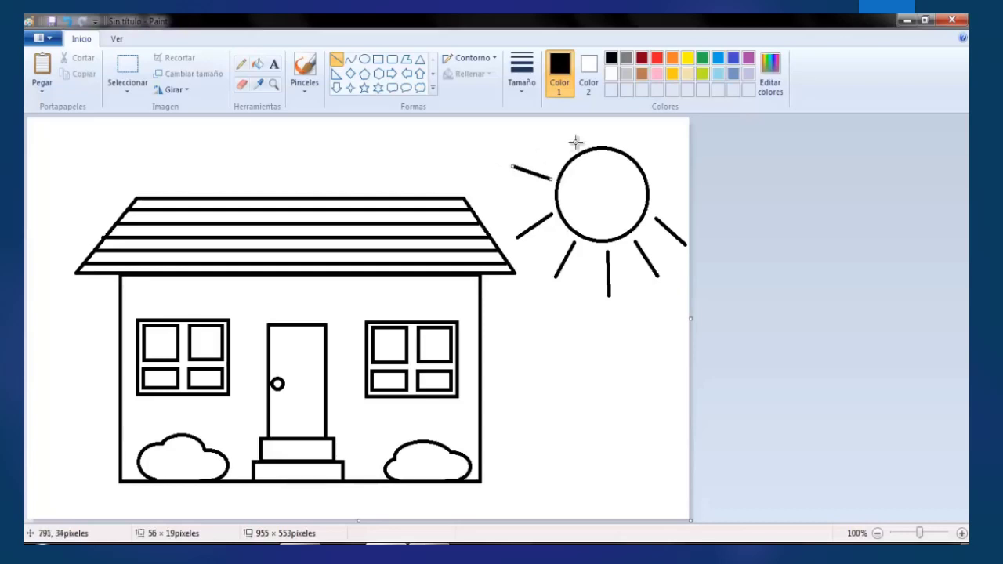
{"action": "left_click_drag", "start_coordinate": [575, 146], "coordinate": [555, 124]}
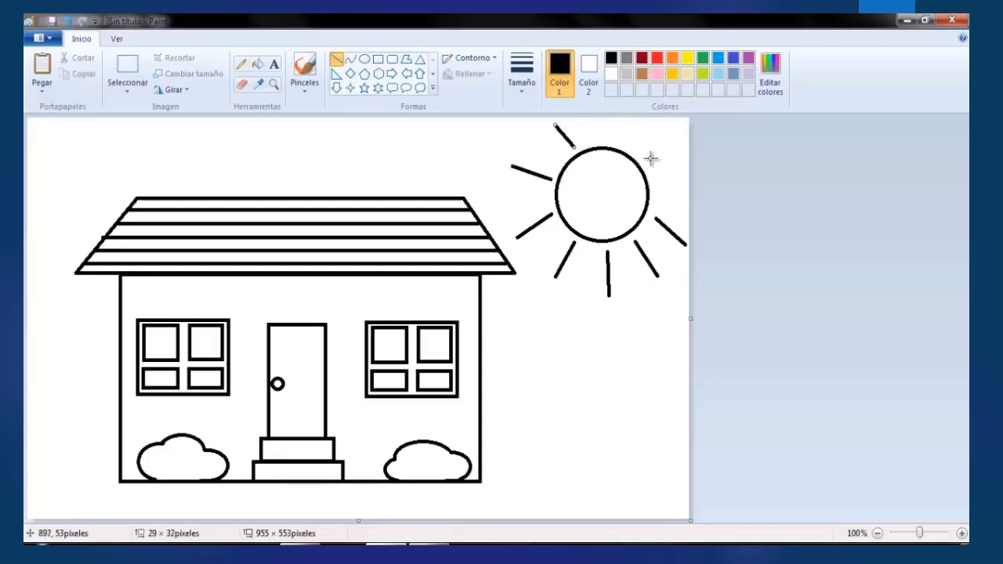
{"action": "mouse_move", "coordinate": [655, 176]}
{"action": "left_mouse_down"}
{"action": "mouse_move", "coordinate": [684, 160]}
{"action": "mouse_move", "coordinate": [654, 125]}
{"action": "mouse_move", "coordinate": [599, 126]}
{"action": "mouse_move", "coordinate": [600, 112]}
{"action": "left_mouse_up"}
{"action": "mouse_move", "coordinate": [548, 148]}
{"action": "left_mouse_down"}
{"action": "mouse_move", "coordinate": [569, 165]}
{"action": "mouse_move", "coordinate": [587, 144]}
{"action": "mouse_move", "coordinate": [655, 157]}
{"action": "left_mouse_up"}
{"action": "left_click_drag", "start_coordinate": [656, 193], "coordinate": [681, 198]}
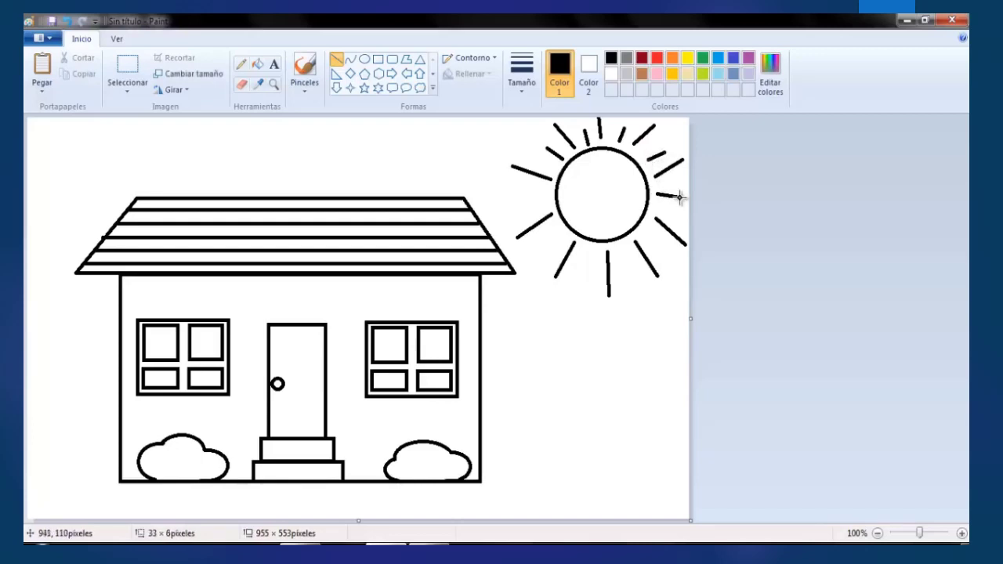
{"action": "mouse_move", "coordinate": [549, 196]}
{"action": "left_mouse_down"}
{"action": "mouse_move", "coordinate": [528, 198]}
{"action": "mouse_move", "coordinate": [547, 243]}
{"action": "mouse_move", "coordinate": [587, 258]}
{"action": "mouse_move", "coordinate": [586, 268]}
{"action": "mouse_move", "coordinate": [628, 267]}
{"action": "left_mouse_up"}
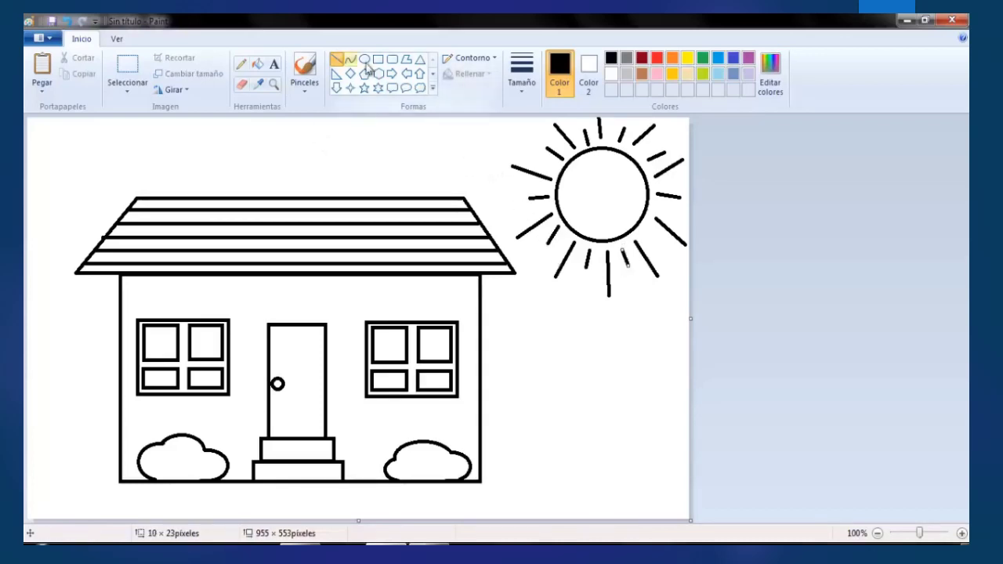
Draw a trapezoid polygon about 157 × 23 pixels directly below the lowest door step, widening downward, as another step.
{"action": "left_click", "coordinate": [405, 65]}
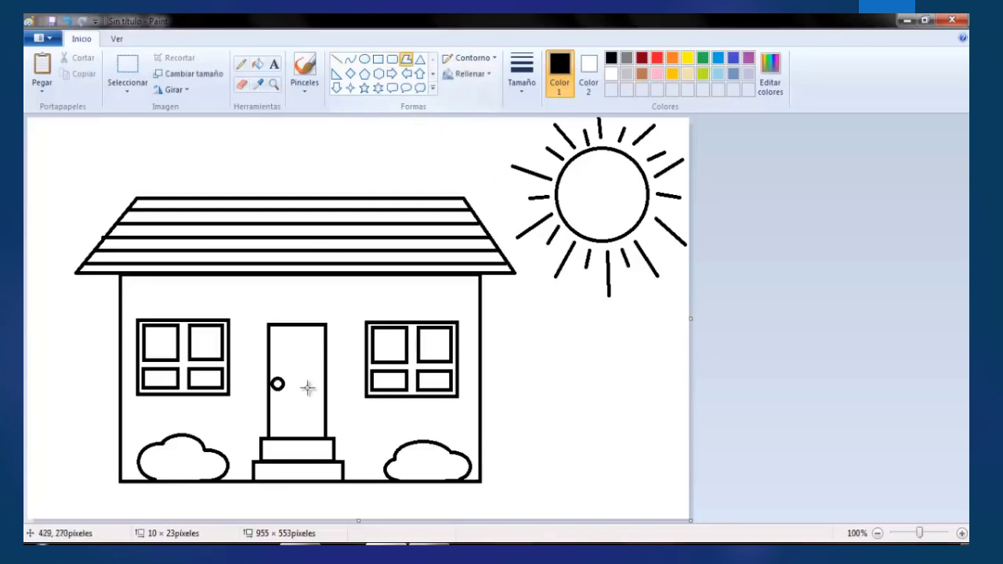
{"action": "left_click_drag", "start_coordinate": [253, 482], "coordinate": [245, 495]}
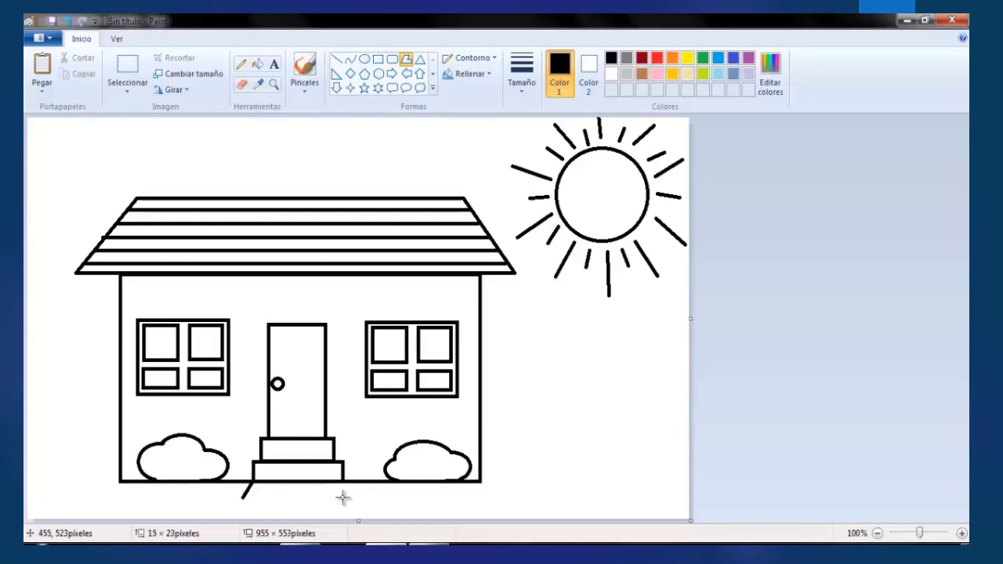
{"action": "left_click", "coordinate": [343, 497]}
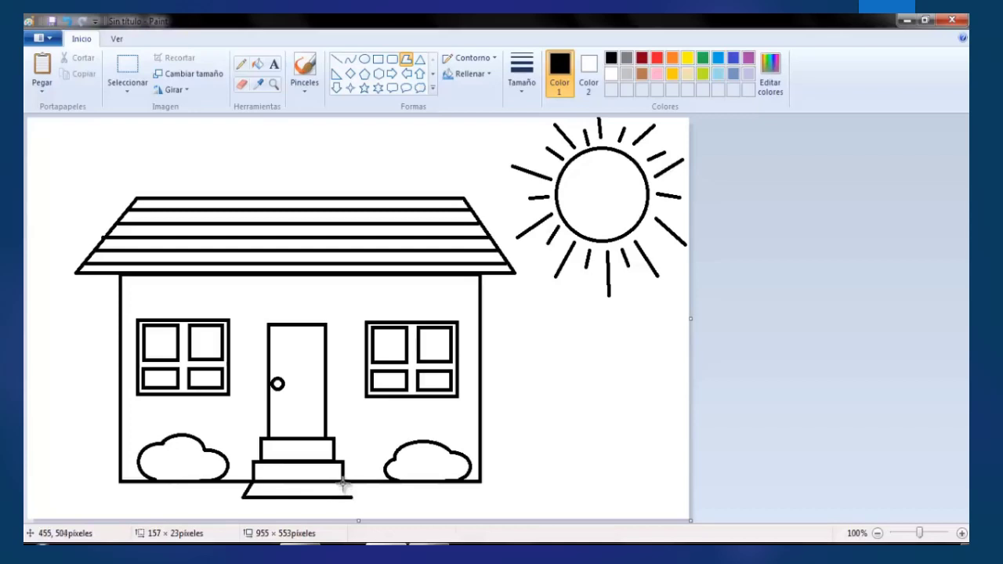
{"action": "double_click", "coordinate": [343, 483]}
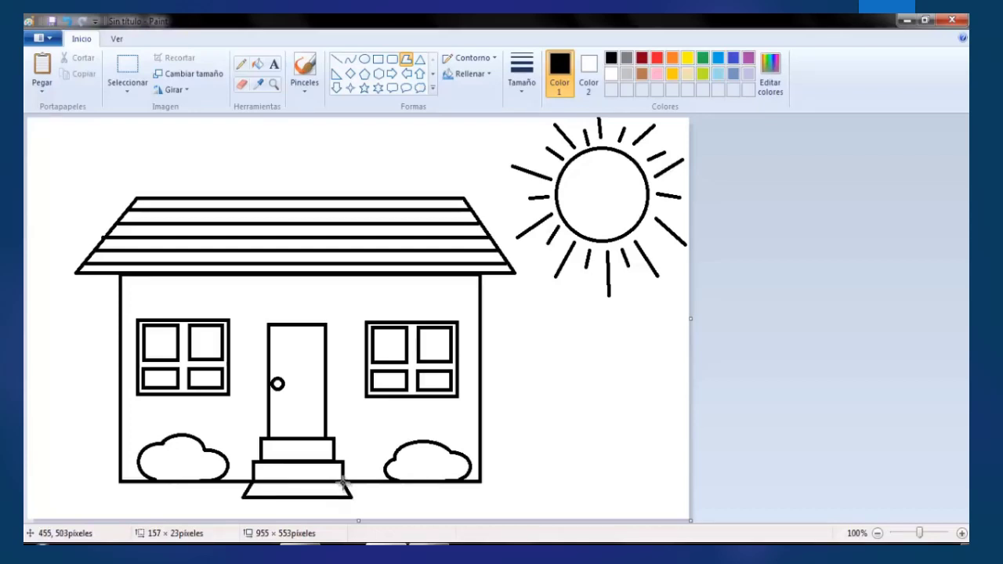
{"action": "left_click", "coordinate": [256, 483]}
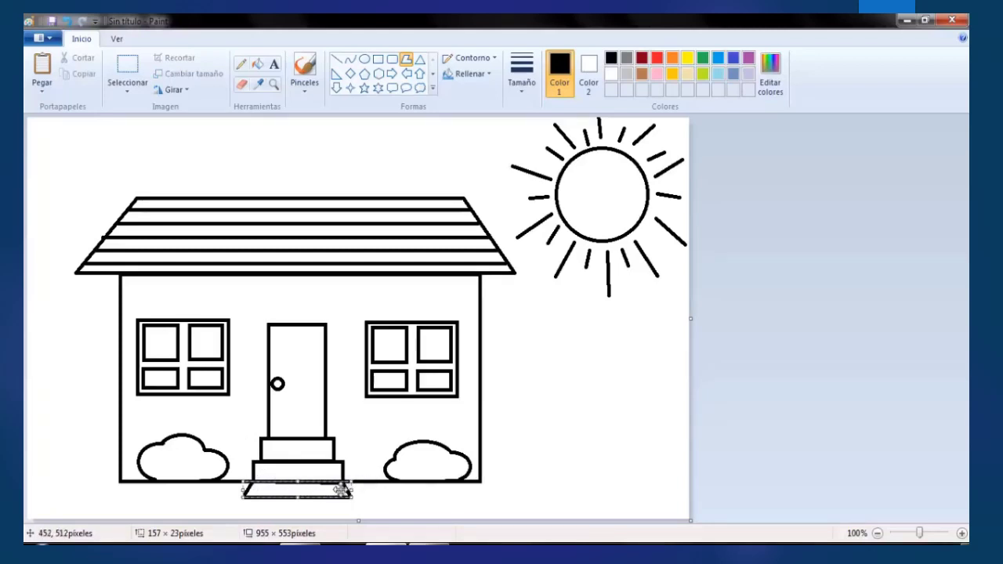
{"action": "left_click", "coordinate": [220, 498]}
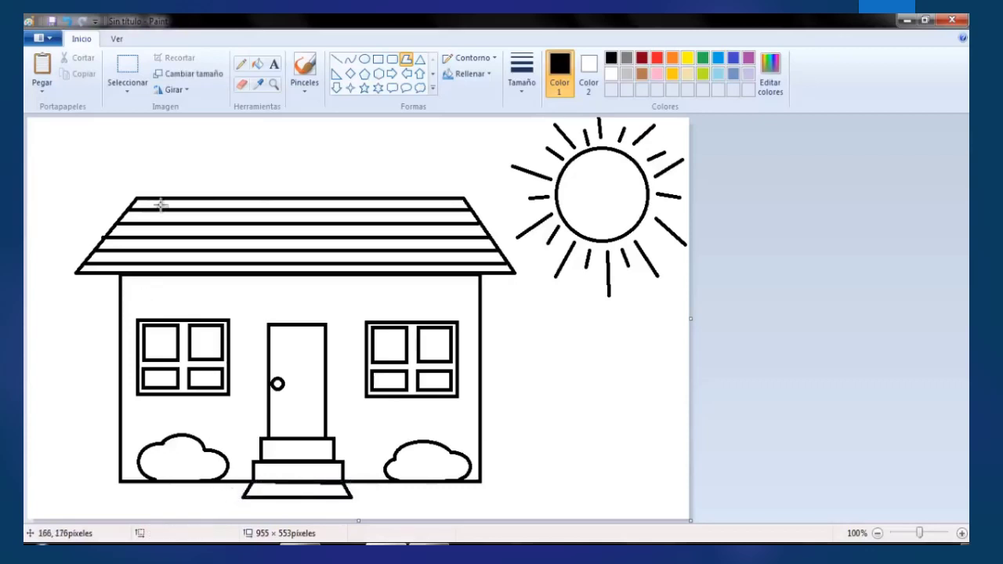
Fill all six stripes of the roof with gold.
{"action": "left_click", "coordinate": [259, 65]}
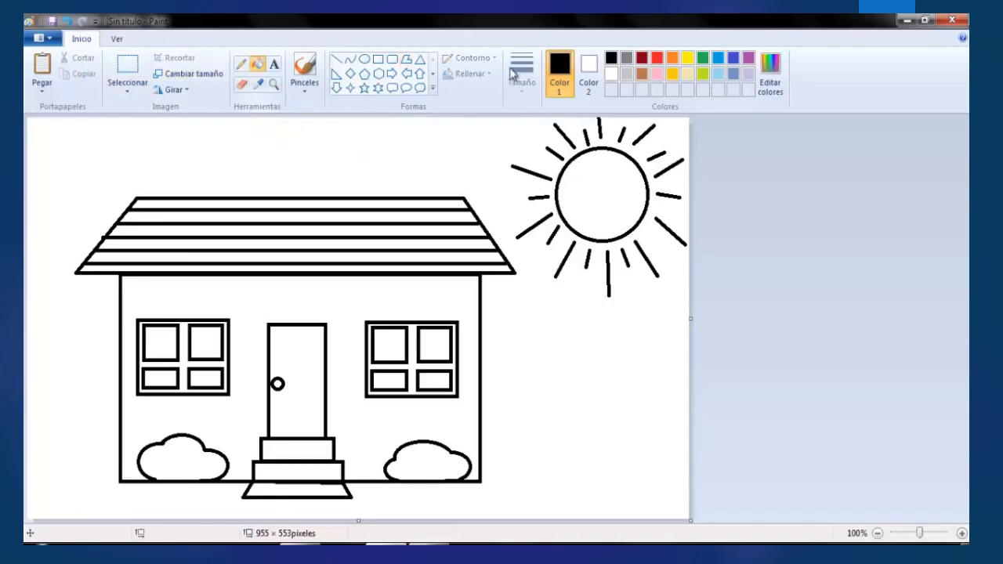
{"action": "left_click", "coordinate": [675, 75]}
{"action": "left_click", "coordinate": [409, 203]}
{"action": "left_click", "coordinate": [416, 217]}
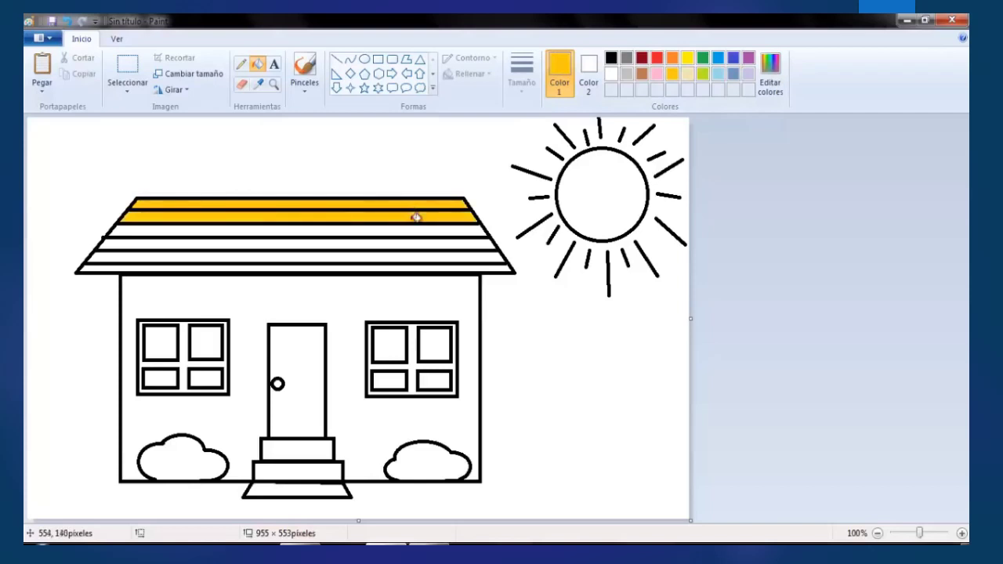
{"action": "left_click", "coordinate": [416, 230]}
{"action": "left_click", "coordinate": [416, 242]}
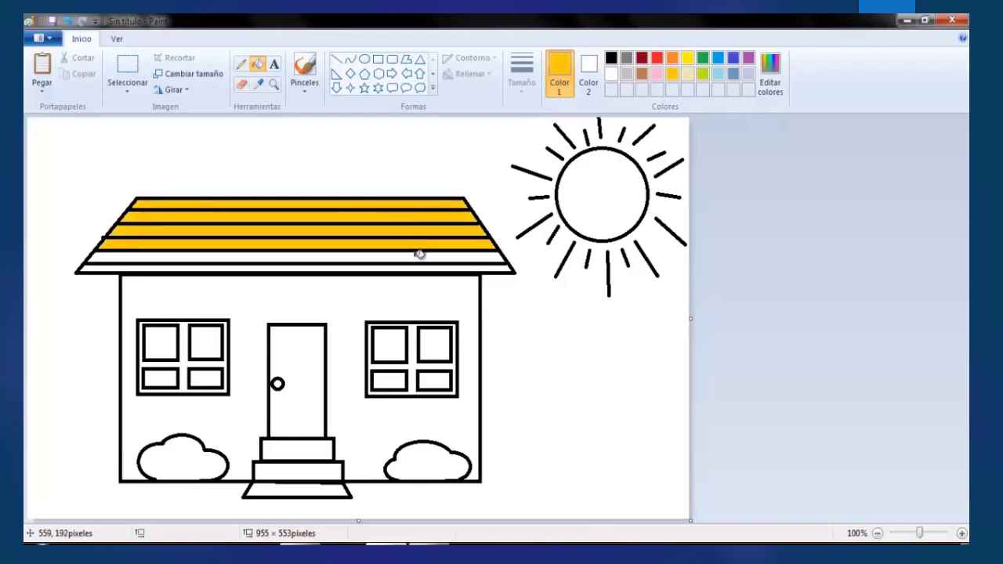
{"action": "left_click", "coordinate": [419, 256]}
{"action": "left_click", "coordinate": [420, 265]}
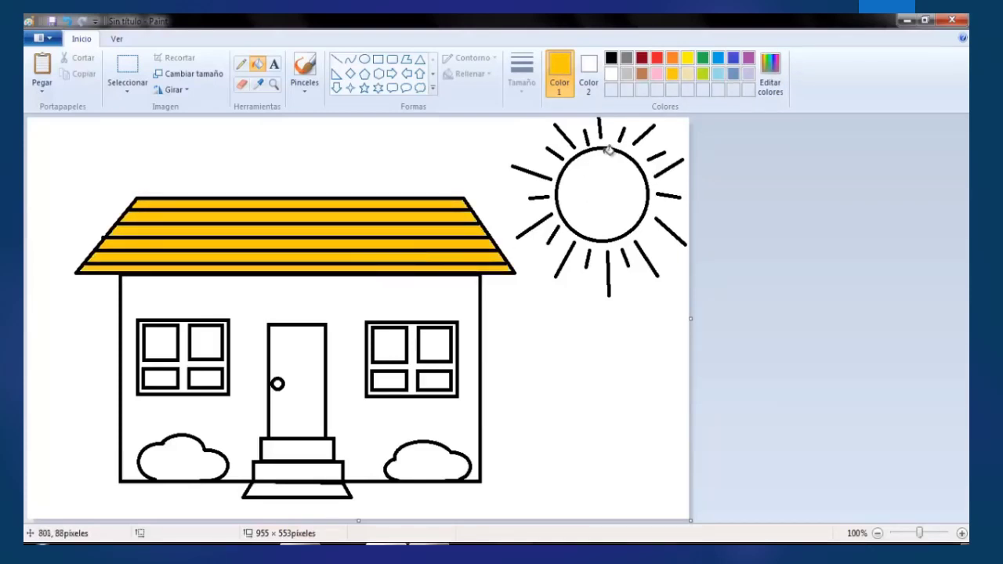
Fill both bushes at the base of the house with green.
{"action": "left_click", "coordinate": [672, 63]}
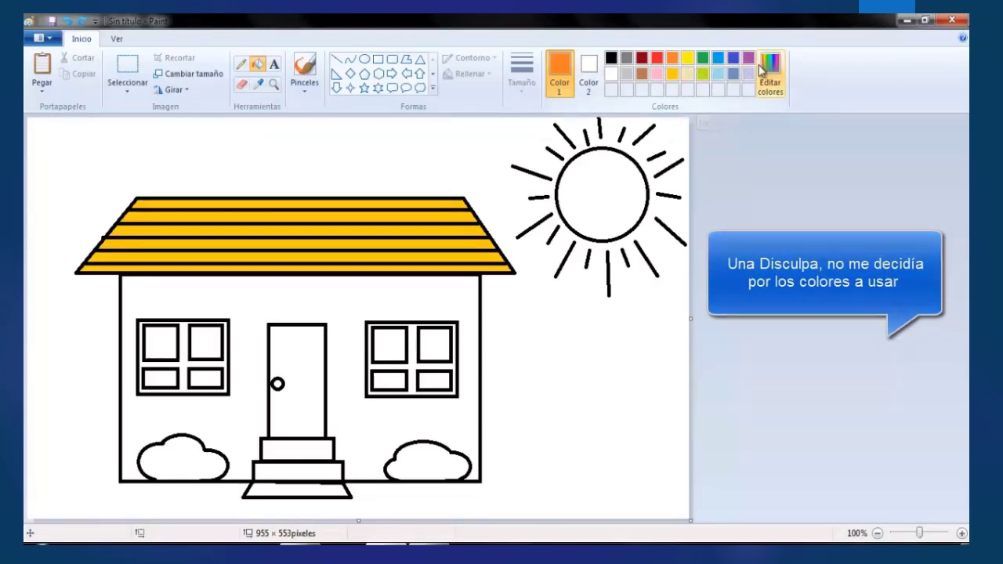
{"action": "left_click", "coordinate": [703, 59]}
{"action": "left_click", "coordinate": [199, 470]}
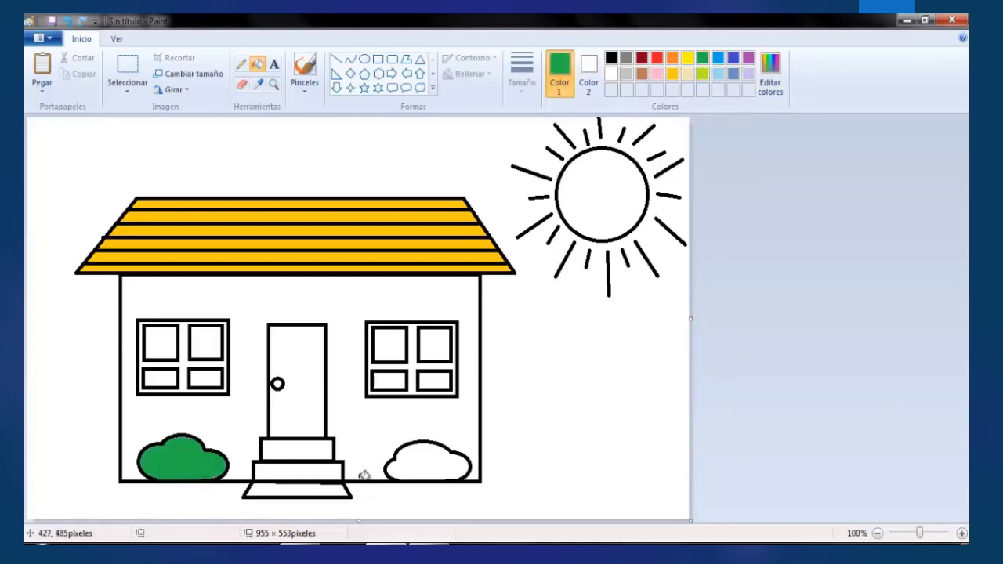
{"action": "left_click", "coordinate": [423, 466]}
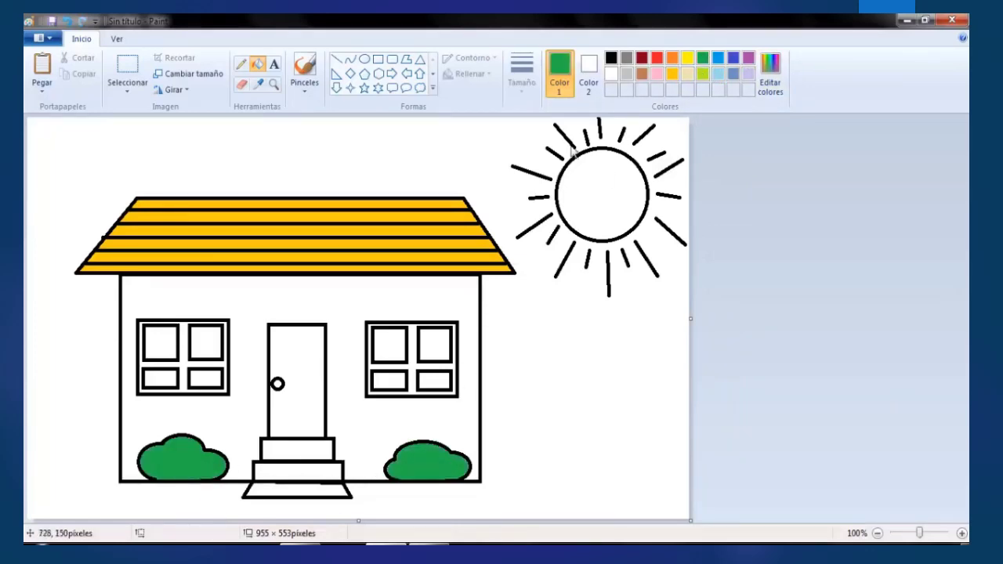
Fill the four panes of each window with light blue.
{"action": "left_click", "coordinate": [718, 73]}
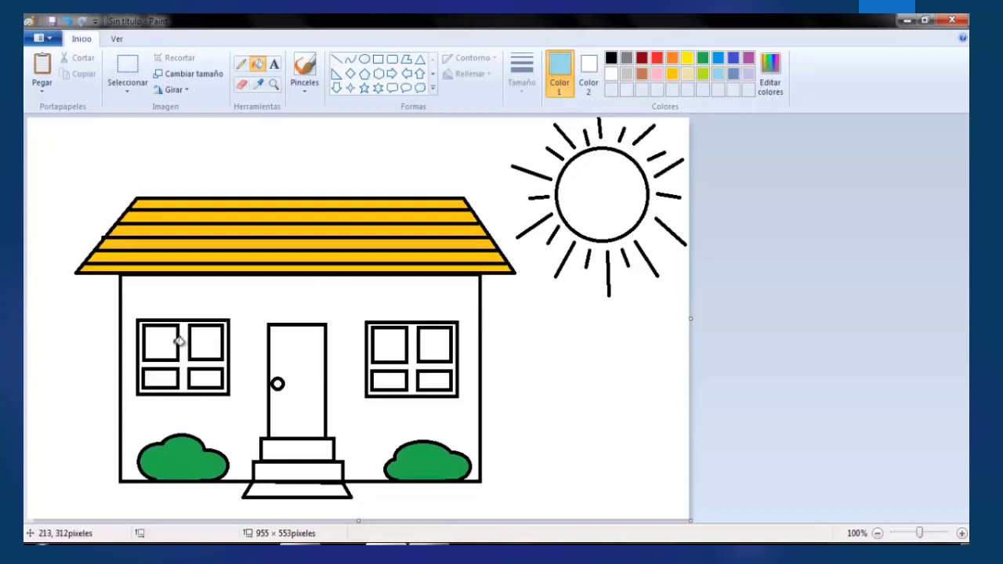
{"action": "left_click", "coordinate": [169, 341]}
{"action": "left_click", "coordinate": [173, 380]}
{"action": "left_click", "coordinate": [202, 346]}
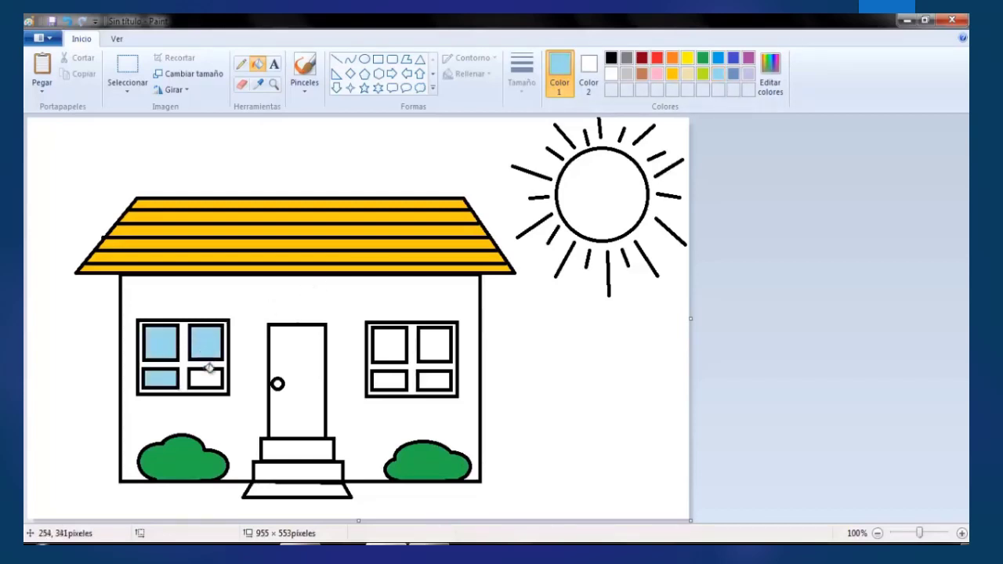
{"action": "left_click", "coordinate": [210, 373]}
{"action": "left_click", "coordinate": [381, 350]}
{"action": "left_click", "coordinate": [385, 378]}
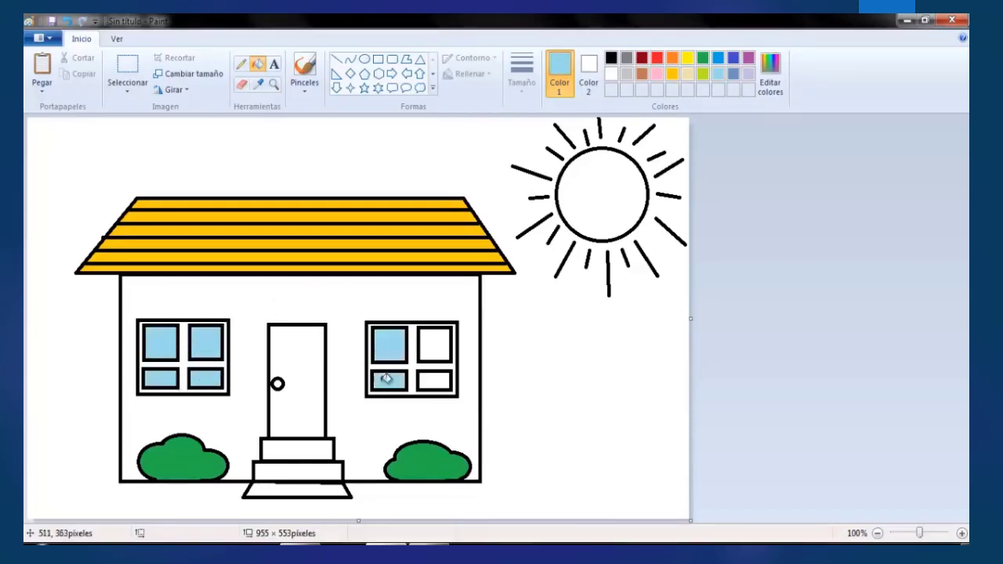
{"action": "left_click", "coordinate": [433, 344]}
{"action": "left_click", "coordinate": [437, 376]}
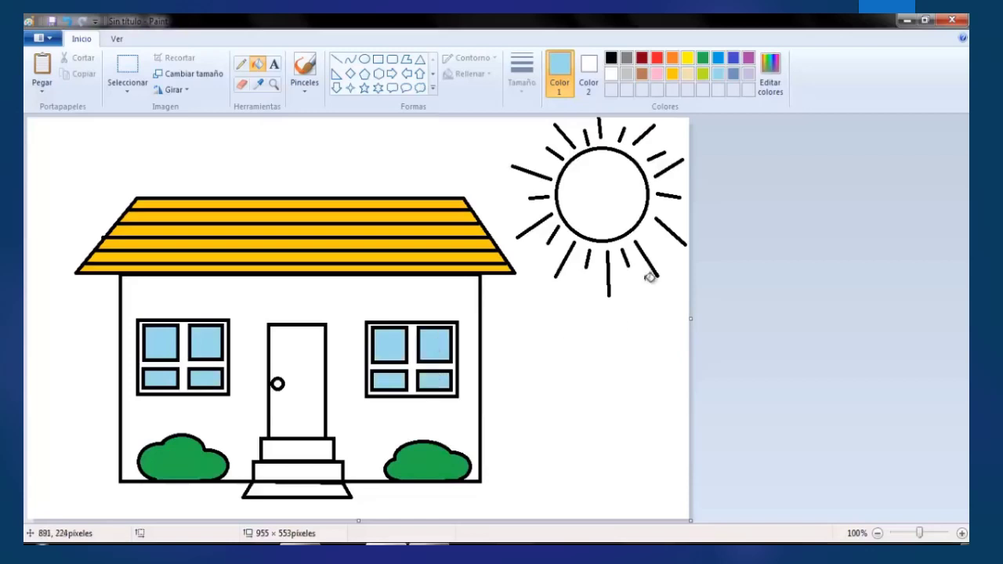
Fill the door with red, leaving the knob white, and fill the sun's circle with yellow.
{"action": "left_click", "coordinate": [658, 58]}
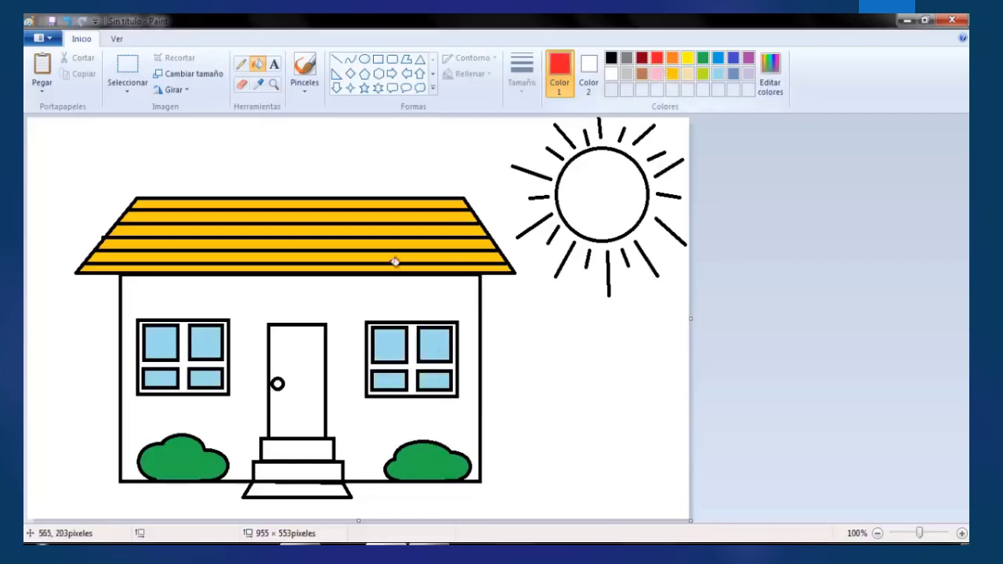
{"action": "left_click", "coordinate": [322, 343]}
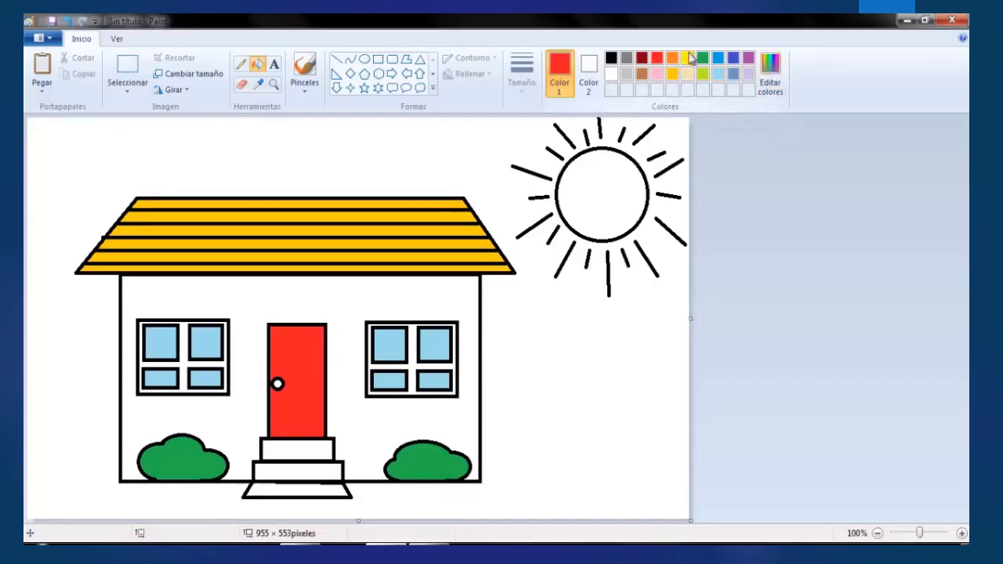
{"action": "left_click", "coordinate": [674, 75]}
{"action": "left_click", "coordinate": [626, 196]}
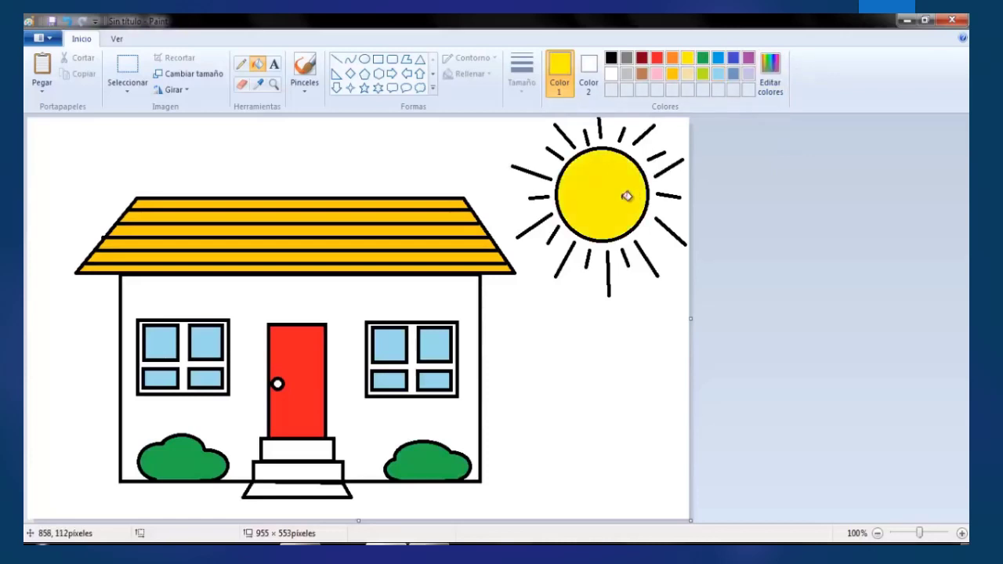
Fill the three door steps and the frames of both windows with light gray.
{"action": "left_click", "coordinate": [626, 74]}
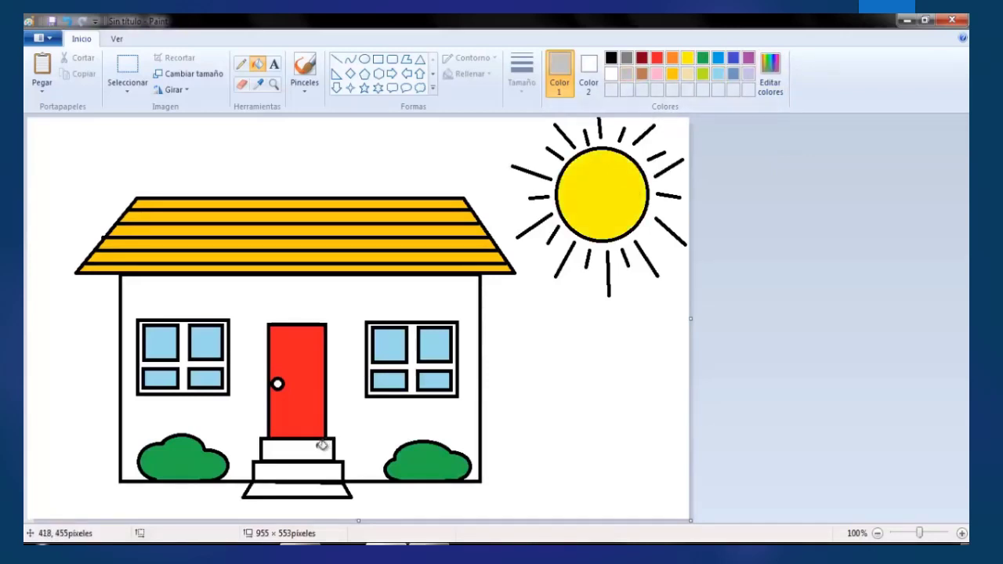
{"action": "left_click", "coordinate": [321, 445]}
{"action": "left_click", "coordinate": [326, 470]}
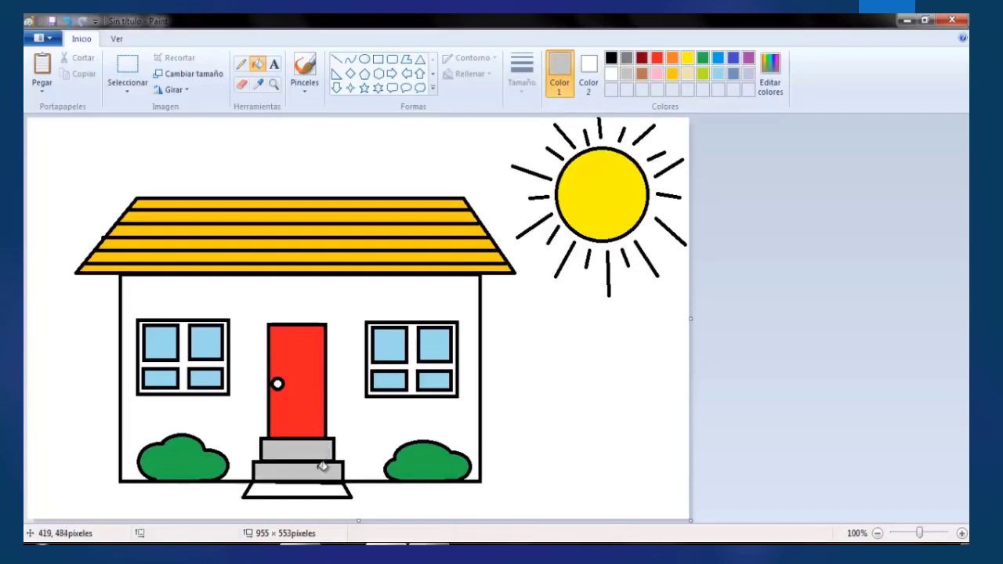
{"action": "left_click", "coordinate": [326, 486]}
{"action": "left_click", "coordinate": [186, 352]}
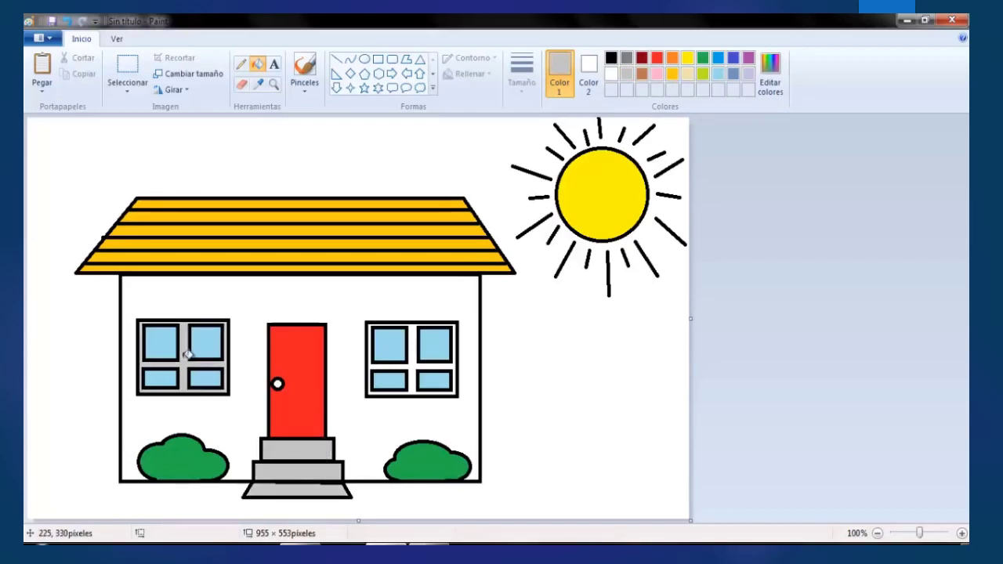
{"action": "left_click", "coordinate": [416, 357]}
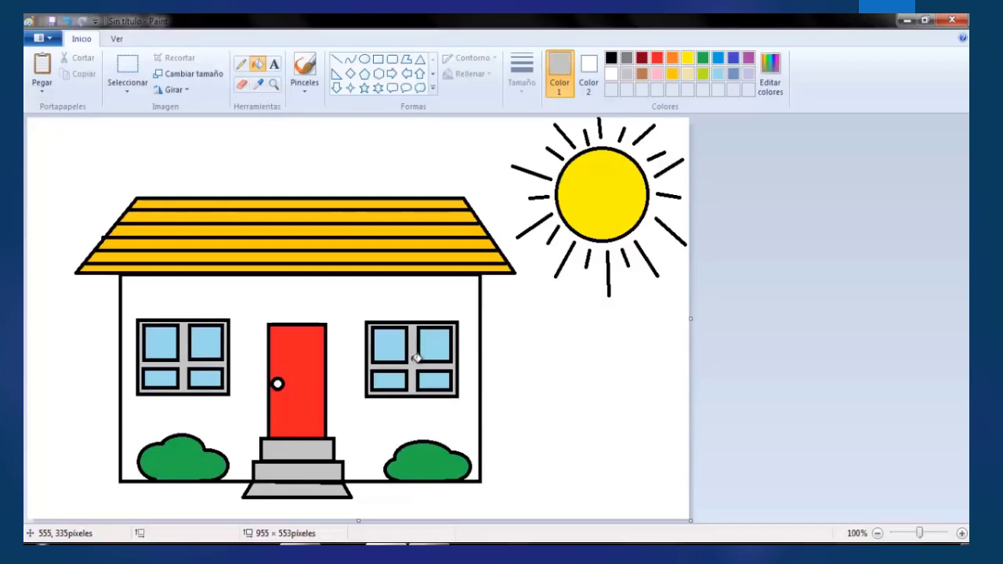